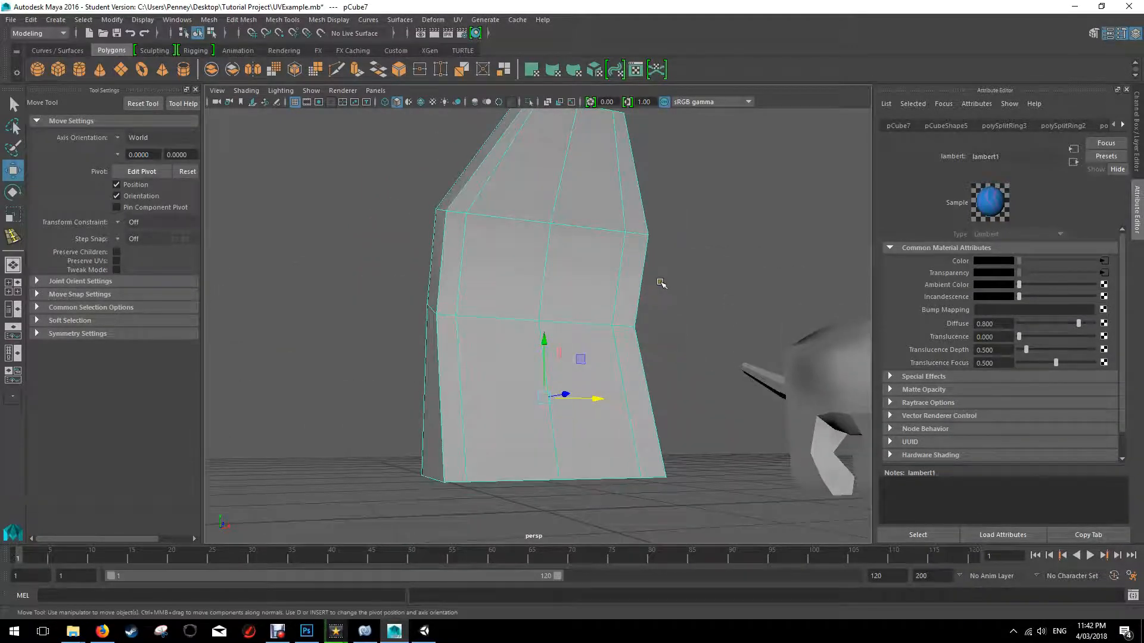
Examine the front and side of the bent block mesh from several angles
left_click_drag(675, 280, 693, 337, "alt")
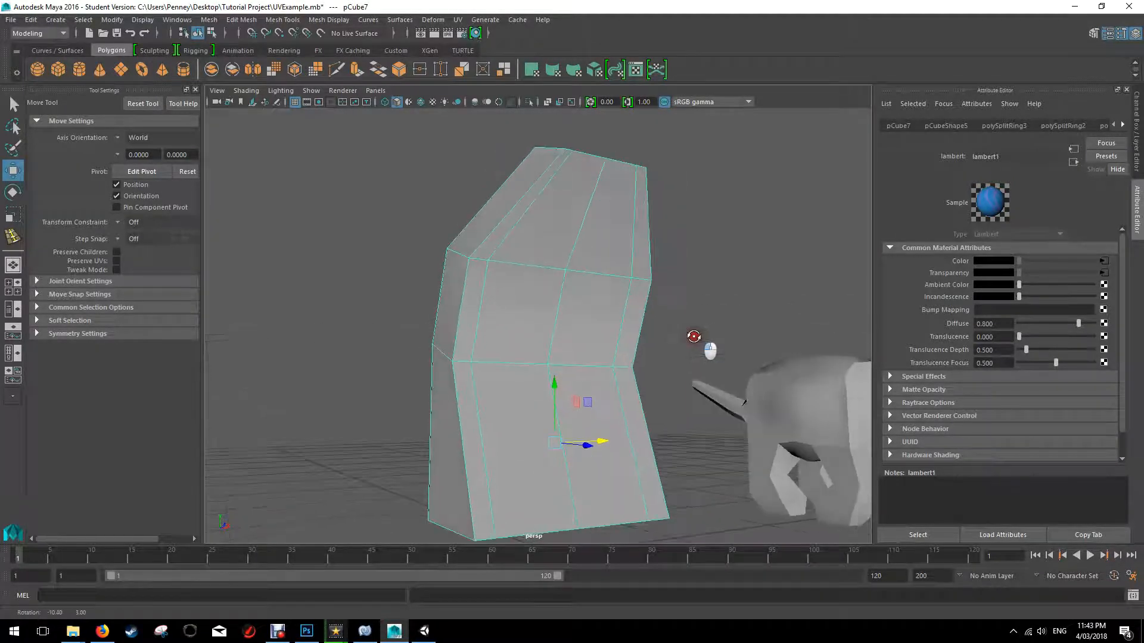
scroll(694, 337, "up", 1)
scroll(694, 336, "down", 1)
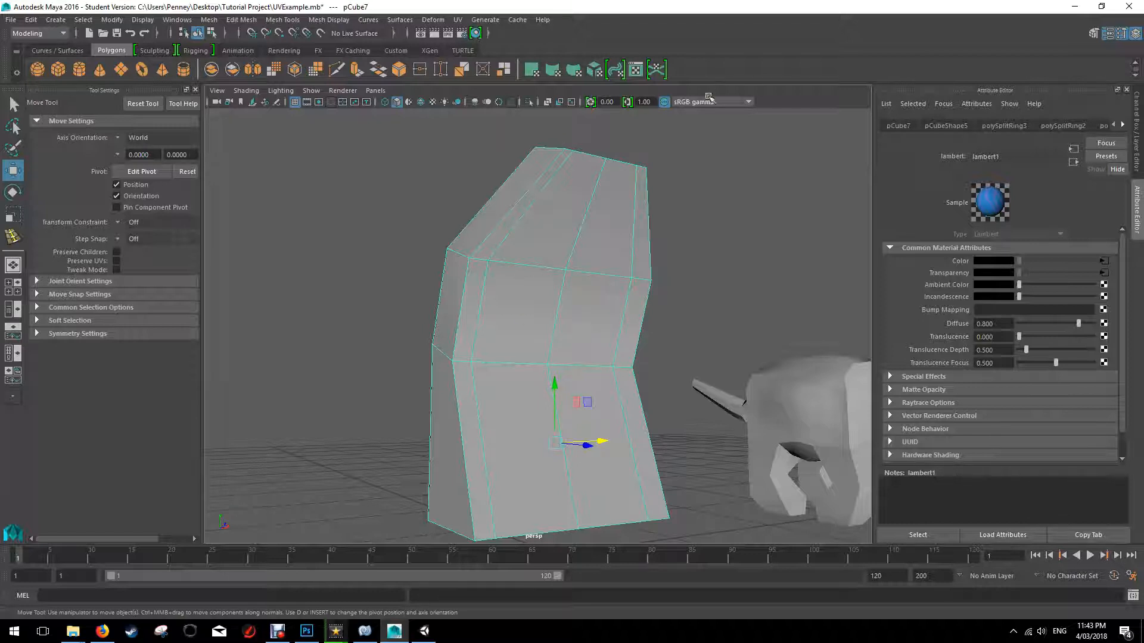
mouse_move(705, 290)
left_mouse_down("alt")
mouse_move(665, 278)
mouse_move(684, 289)
left_mouse_up("alt")
scroll(554, 332, "up", 2)
mouse_move(581, 319)
left_mouse_down("alt")
mouse_move(556, 324)
mouse_move(570, 321)
mouse_move(559, 349)
mouse_move(568, 328)
left_mouse_up("alt")
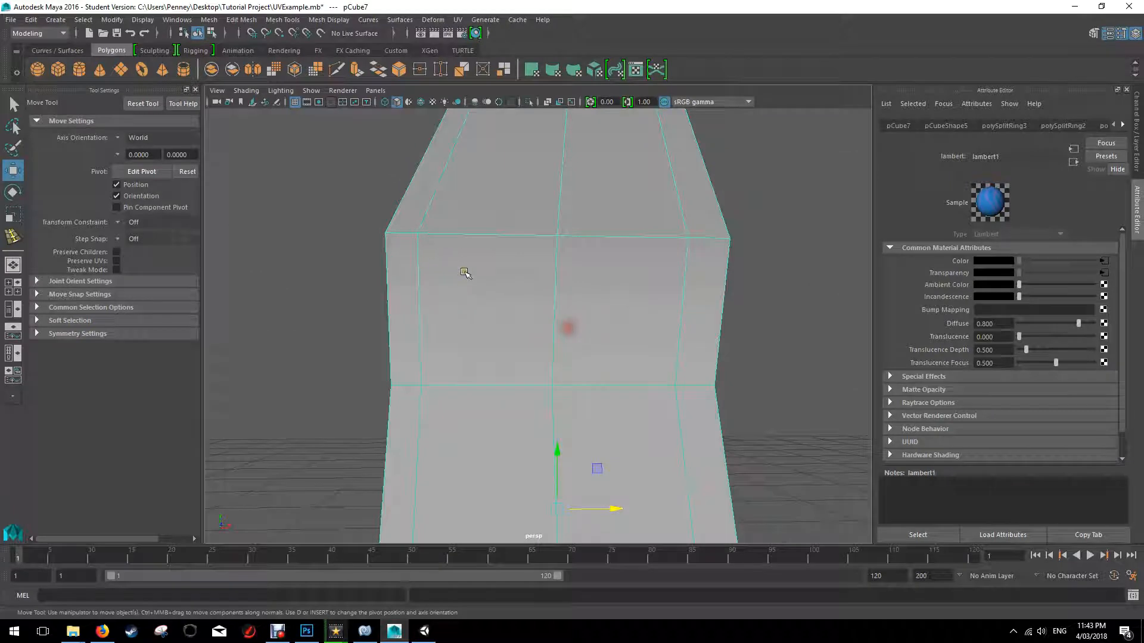
left_click_drag(455, 251, 508, 250, "alt")
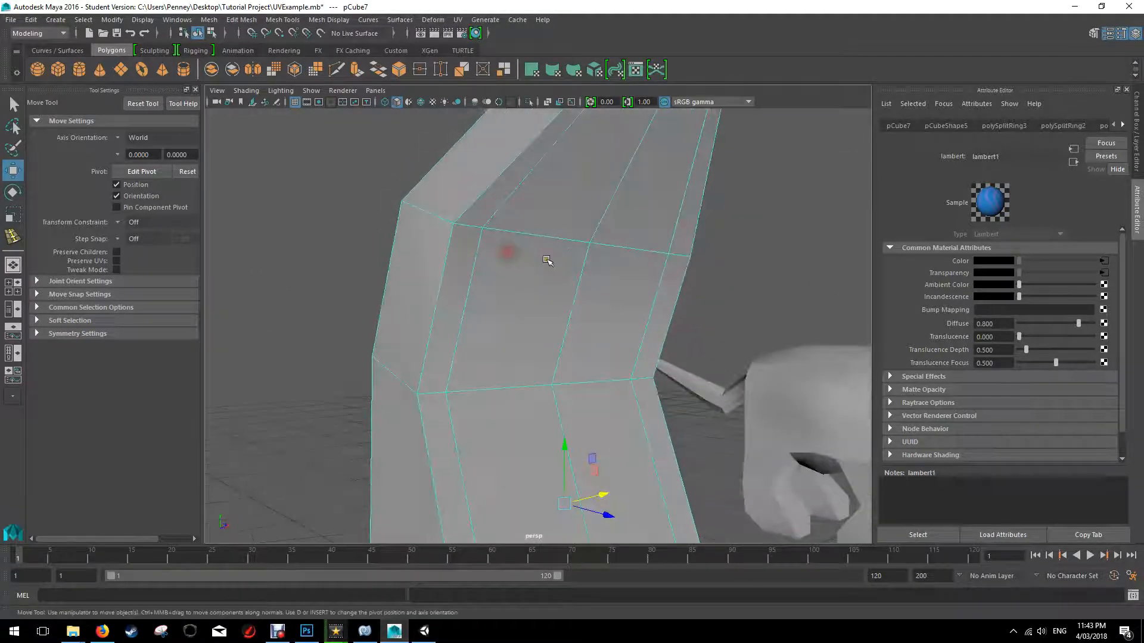
left_click_drag(479, 321, 439, 242, "alt")
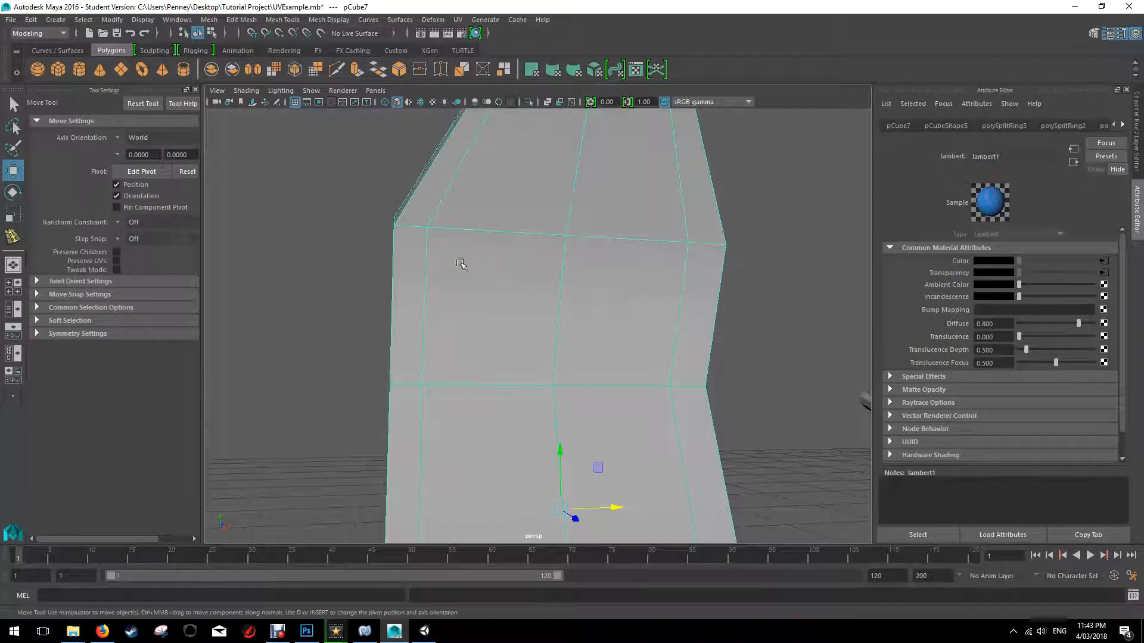
scroll(578, 286, "down", 6)
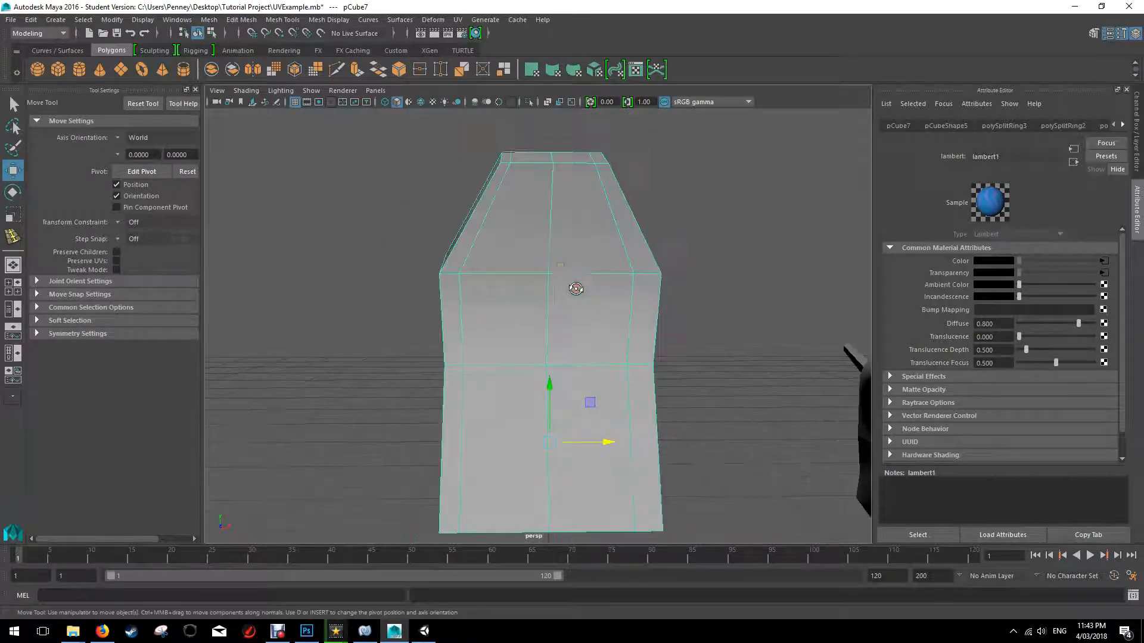
Shift the block's central vertical edge loop slightly left and insert a parallel edge loop just to its right
right_click_drag(539, 228, 539, 204)
double_click(551, 208)
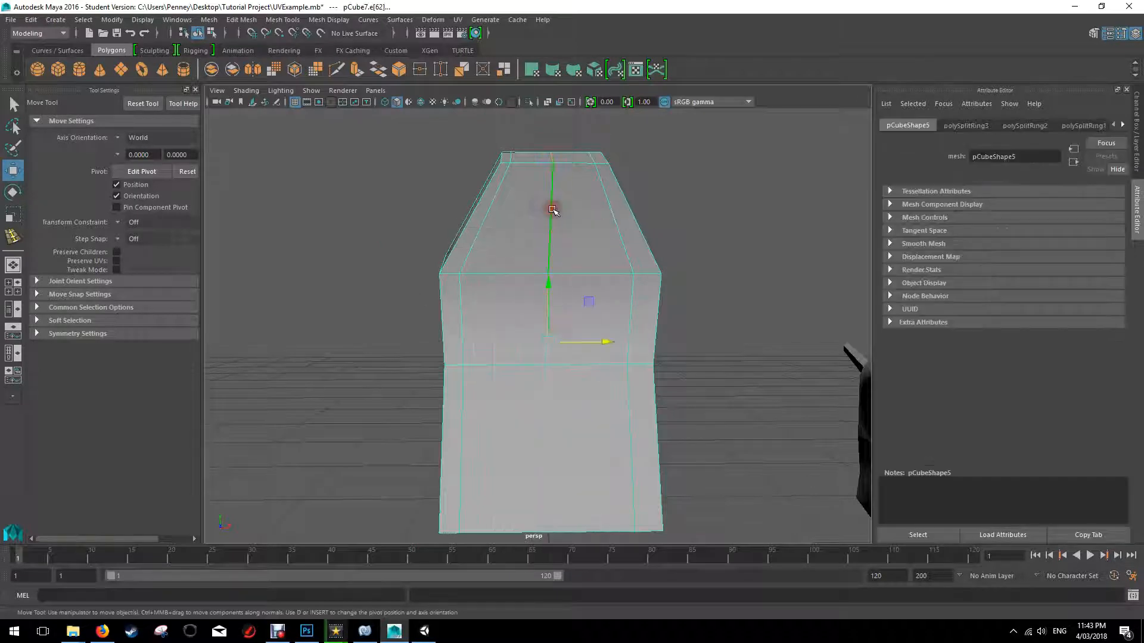
left_click_drag(606, 342, 599, 342)
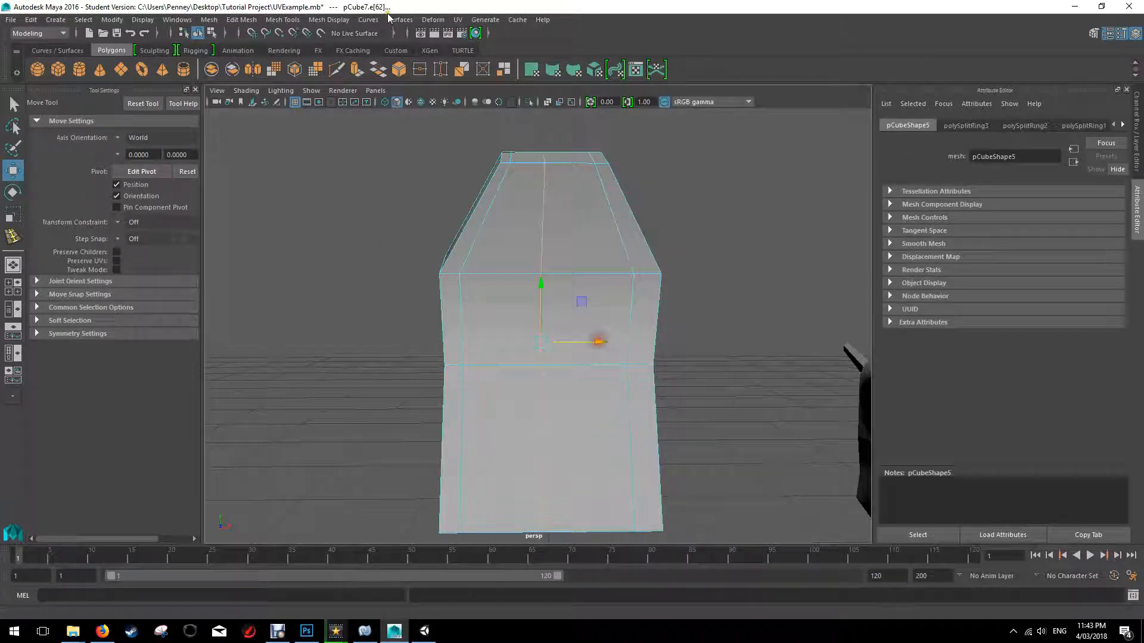
left_click(262, 20)
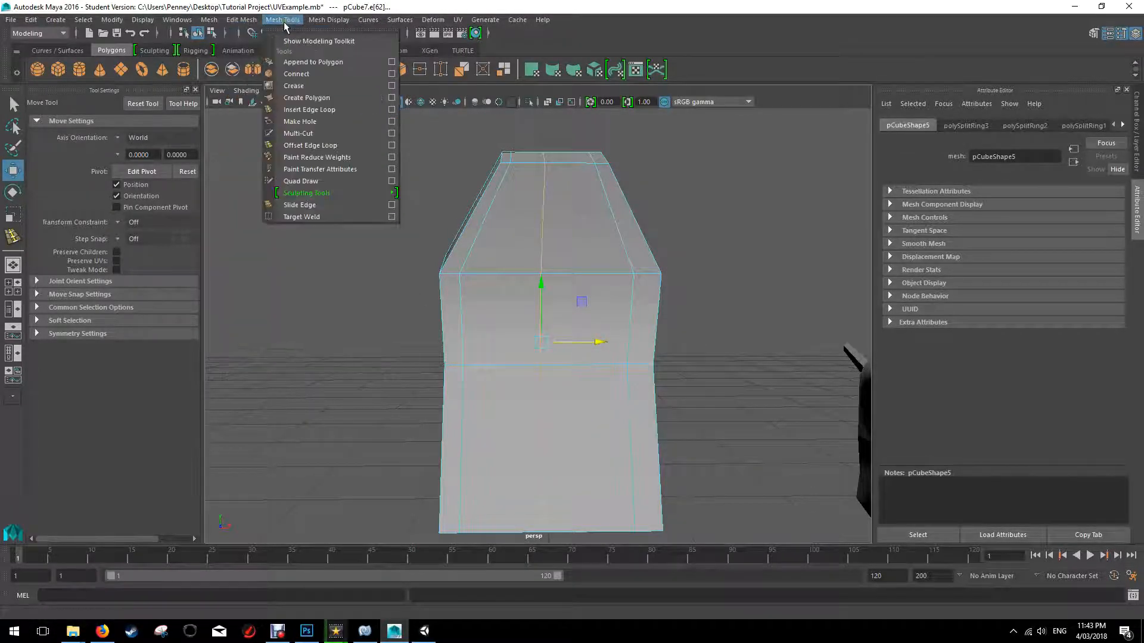
left_click(326, 111)
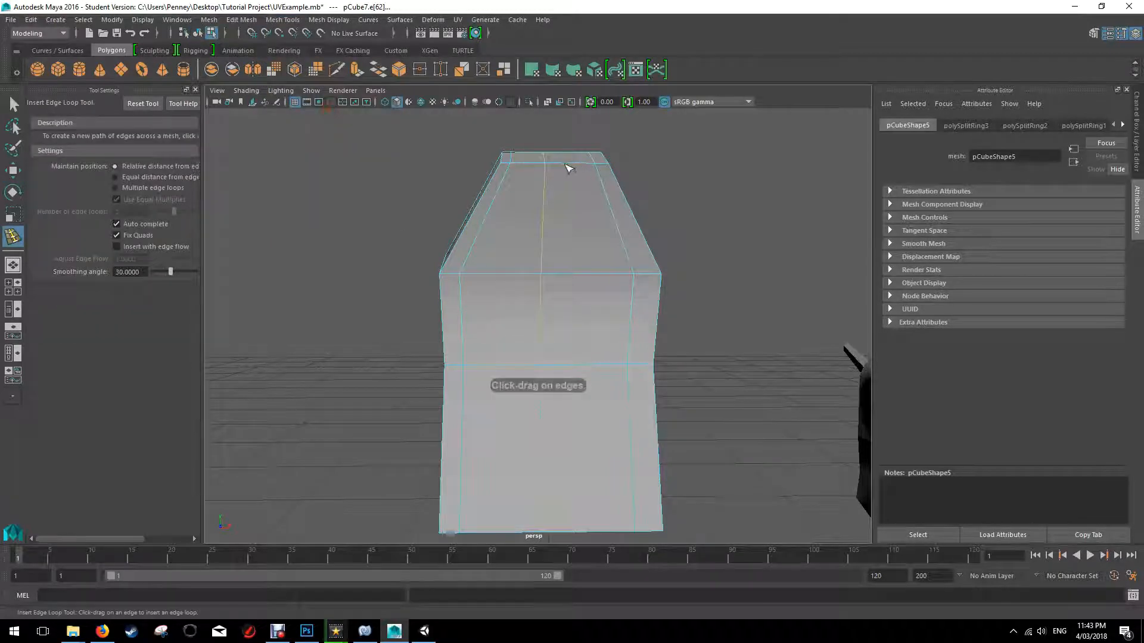
mouse_move(560, 167)
left_mouse_down()
mouse_move(575, 174)
mouse_move(552, 170)
left_mouse_up()
Multi-Cut a diagonal edge across the front middle band's left panel, from its upper-left corner to its lower-right corner
scroll(594, 283, "up", 3)
left_click_drag(507, 291, 527, 267, "alt")
left_click(290, 20)
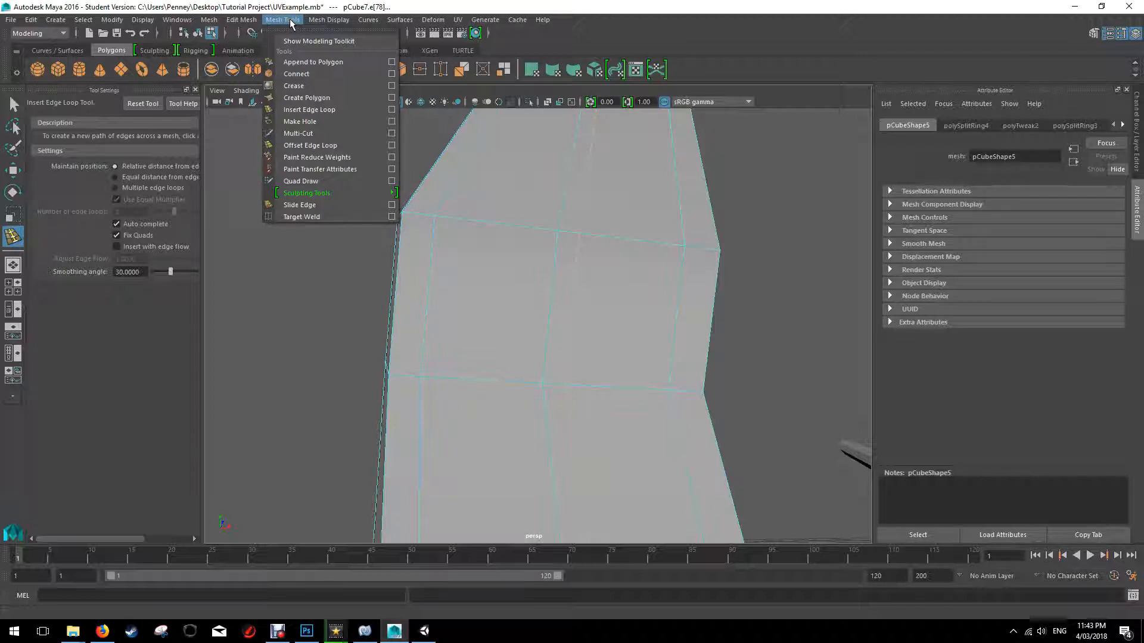
left_click(303, 133)
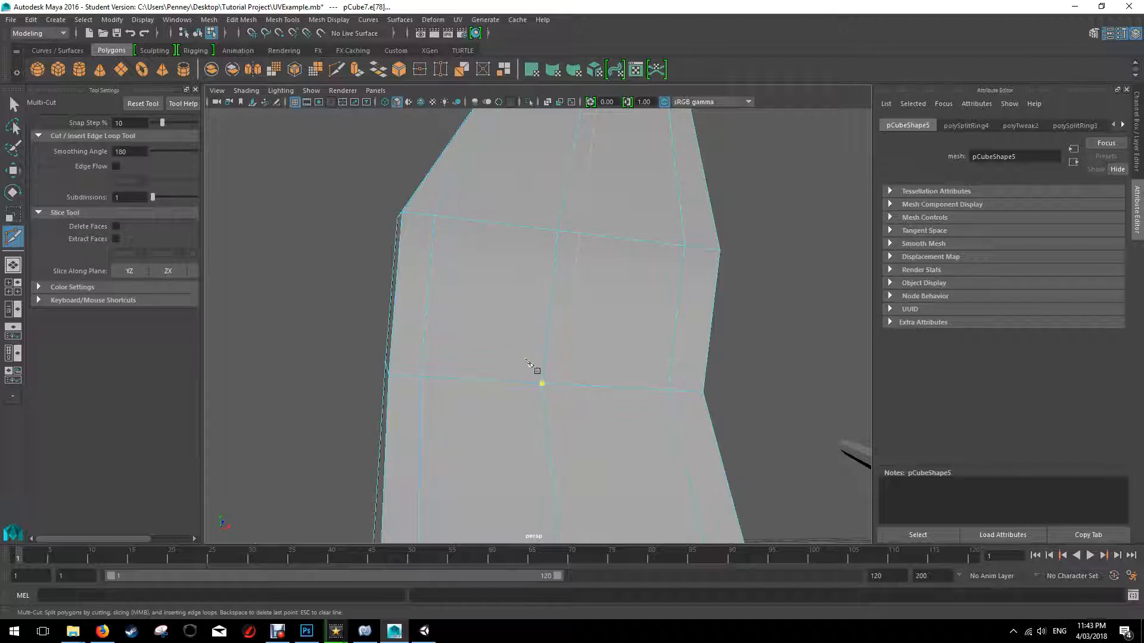
left_click(434, 215)
left_click(542, 384)
left_click(541, 384)
left_click(435, 218)
left_click(435, 218)
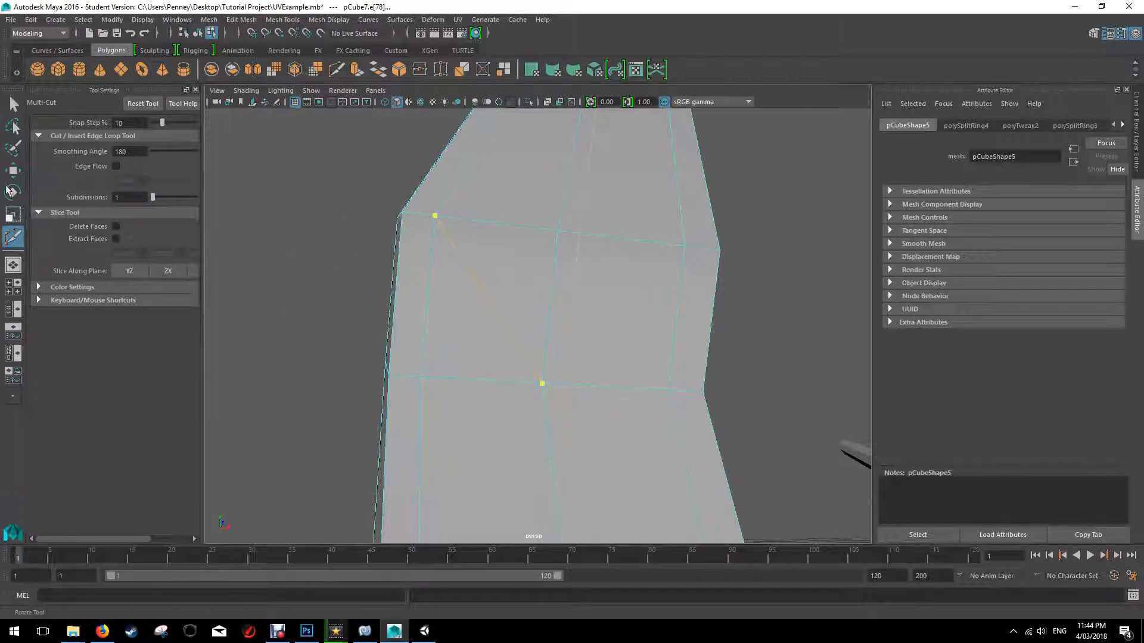
left_click(12, 104)
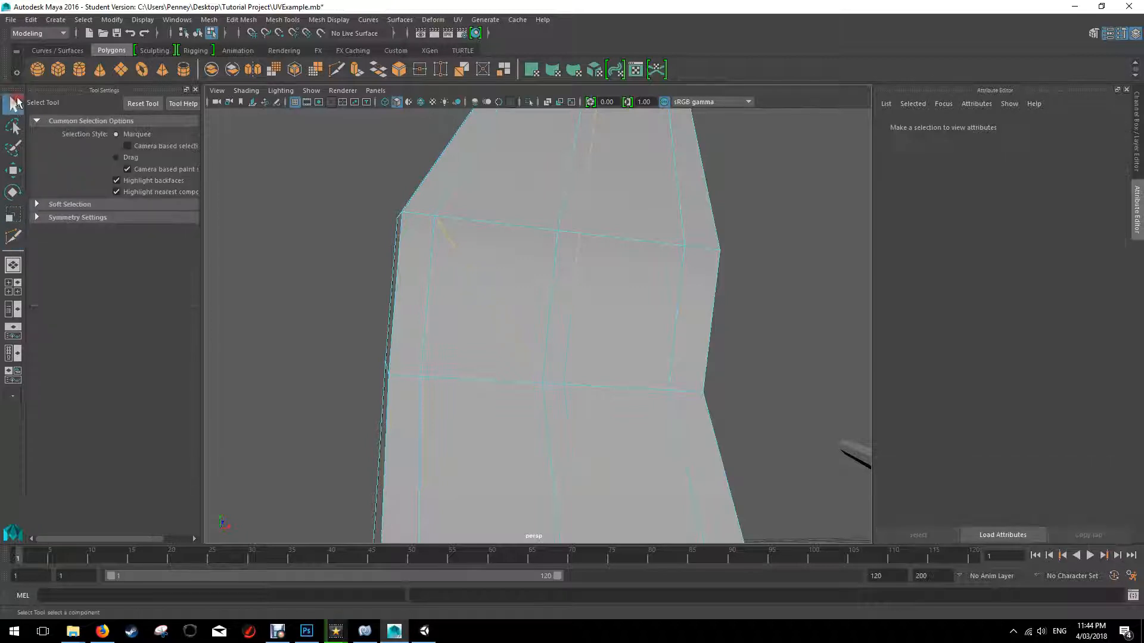
left_click(13, 239)
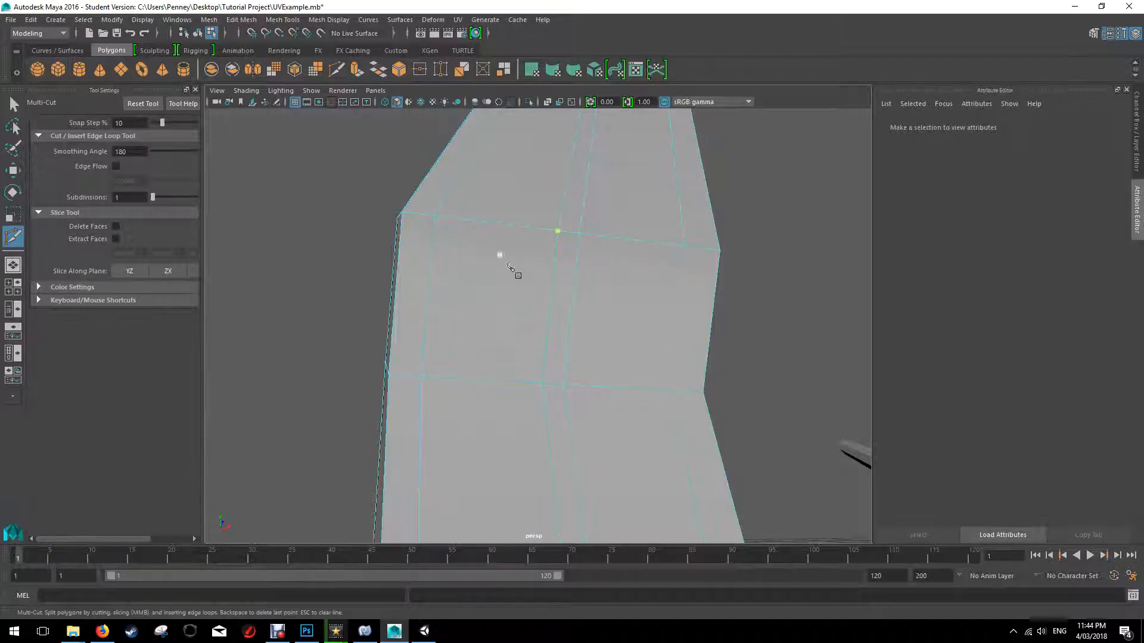
left_click(439, 378)
left_click(459, 331)
left_click(473, 358)
left_click(501, 319)
left_click(531, 296)
key("ctrl+z")
key("Escape")
left_click(12, 107)
Multi-Cut the opposite diagonal across the same panel, from its upper-right corner to its lower-left corner
left_click(13, 237)
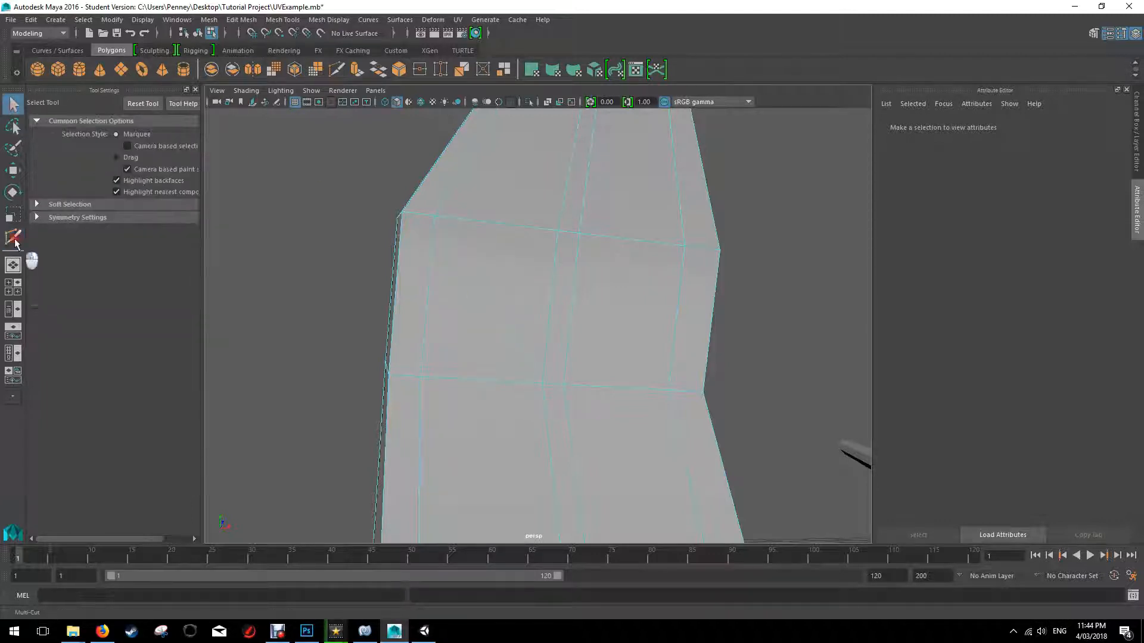
left_click(558, 232)
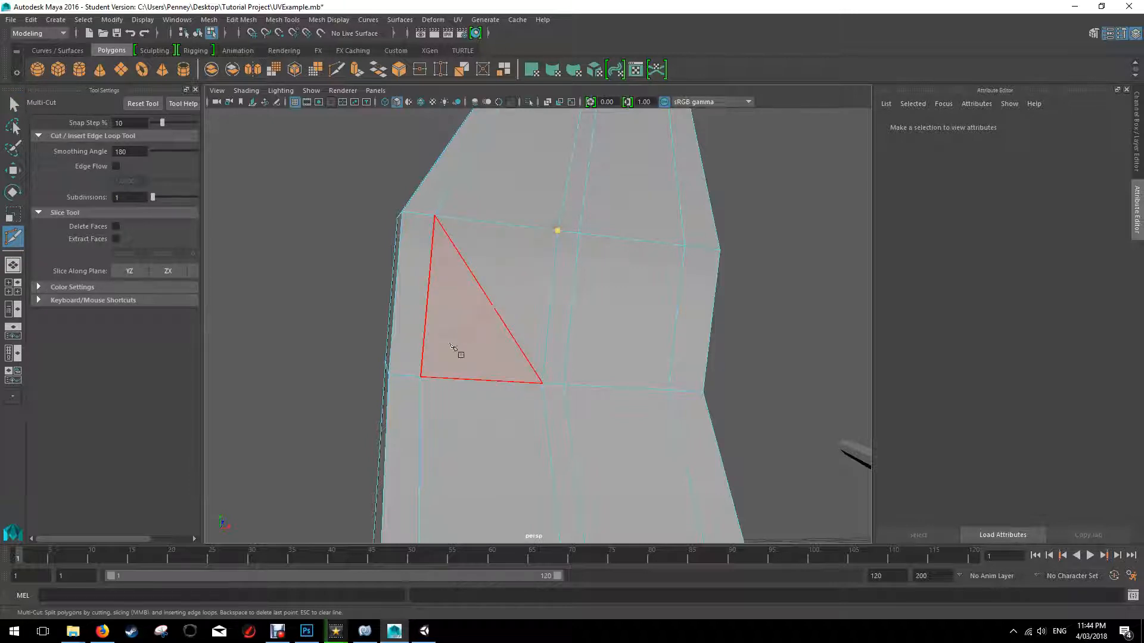
left_click(425, 378)
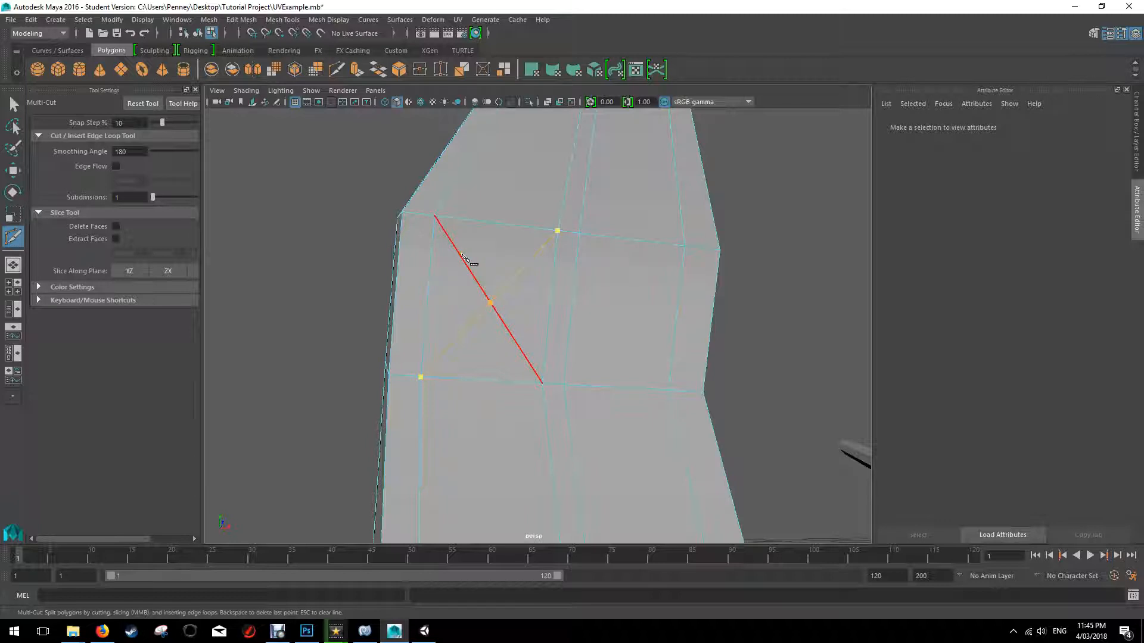
left_click(13, 105)
Multi-Cut a closed four-sided ring inside the panel, with its corners on the midpoints of the four diagonal arms
left_click(13, 236)
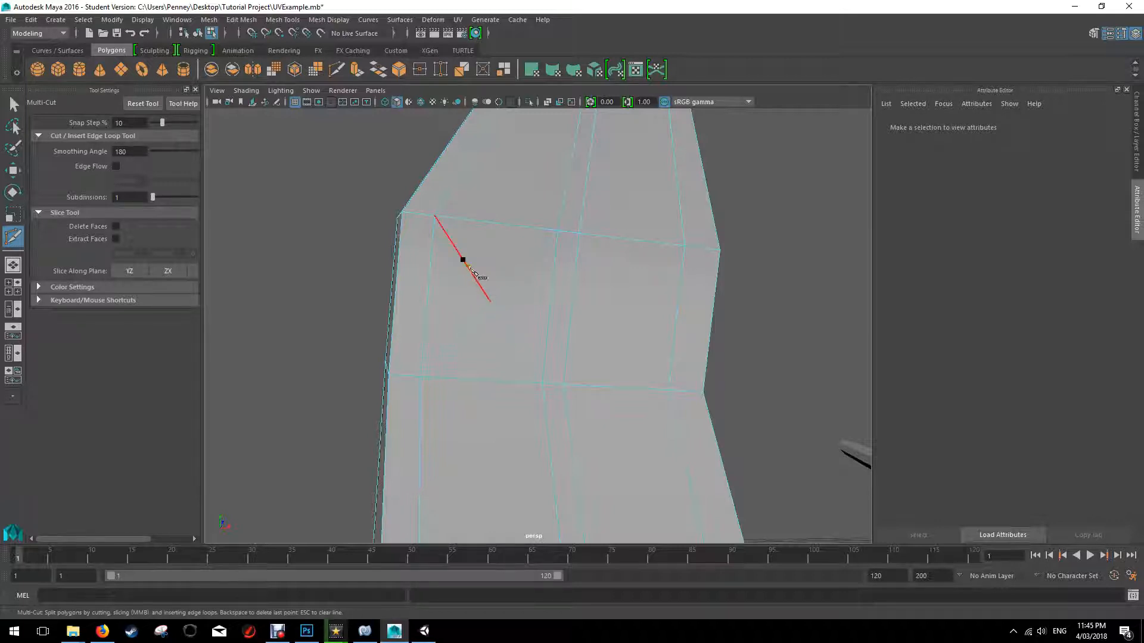
left_click(462, 260)
left_click(524, 267)
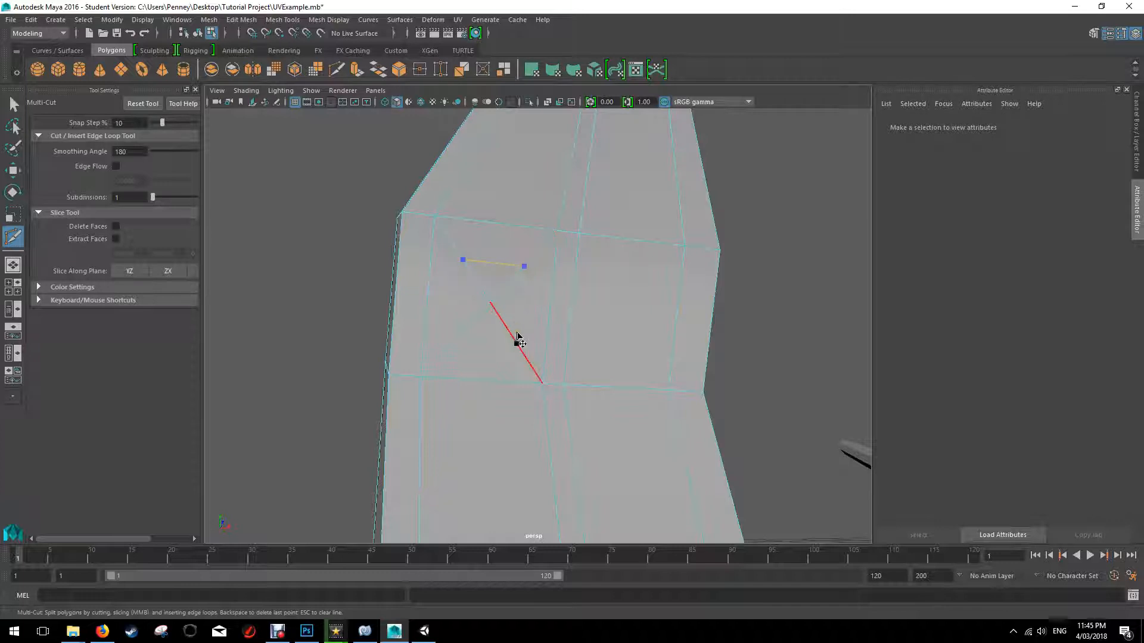
left_click(517, 343)
left_click(455, 340)
left_click(463, 261)
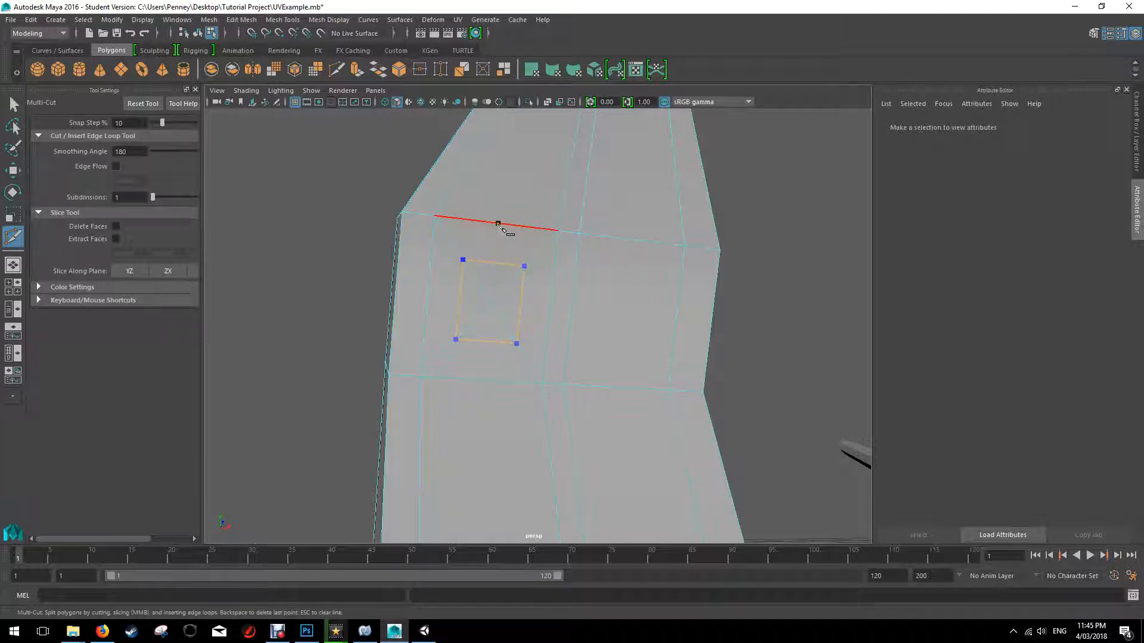
left_click(13, 105)
Cut edges linking the midpoints of the inner ring's top and right sides to the surrounding panel edges
left_click(12, 240)
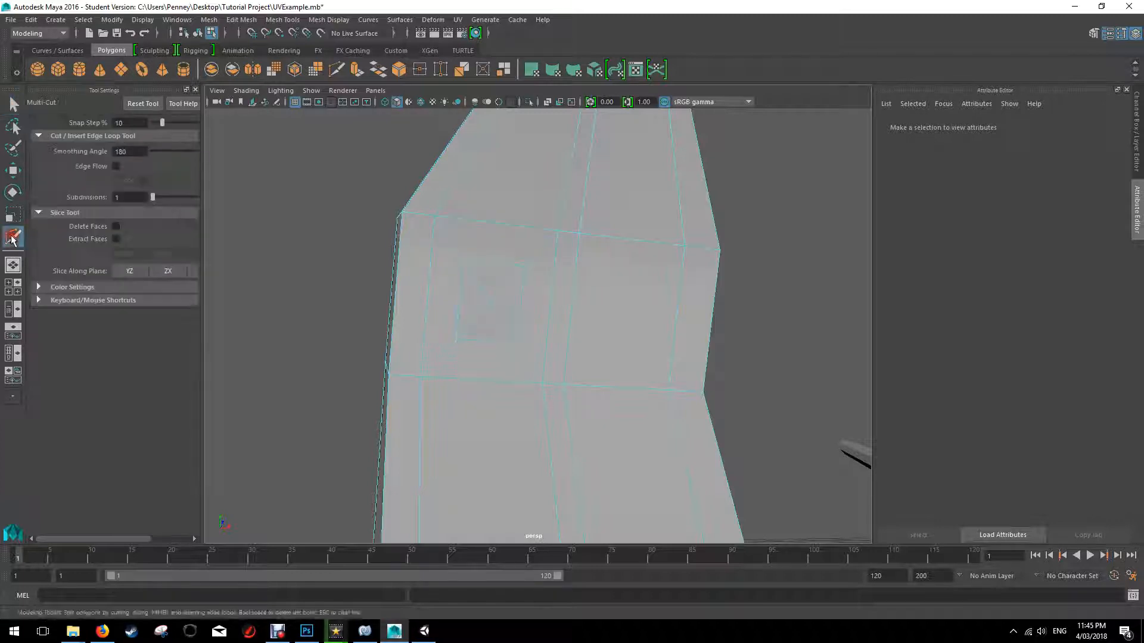
left_click(498, 223)
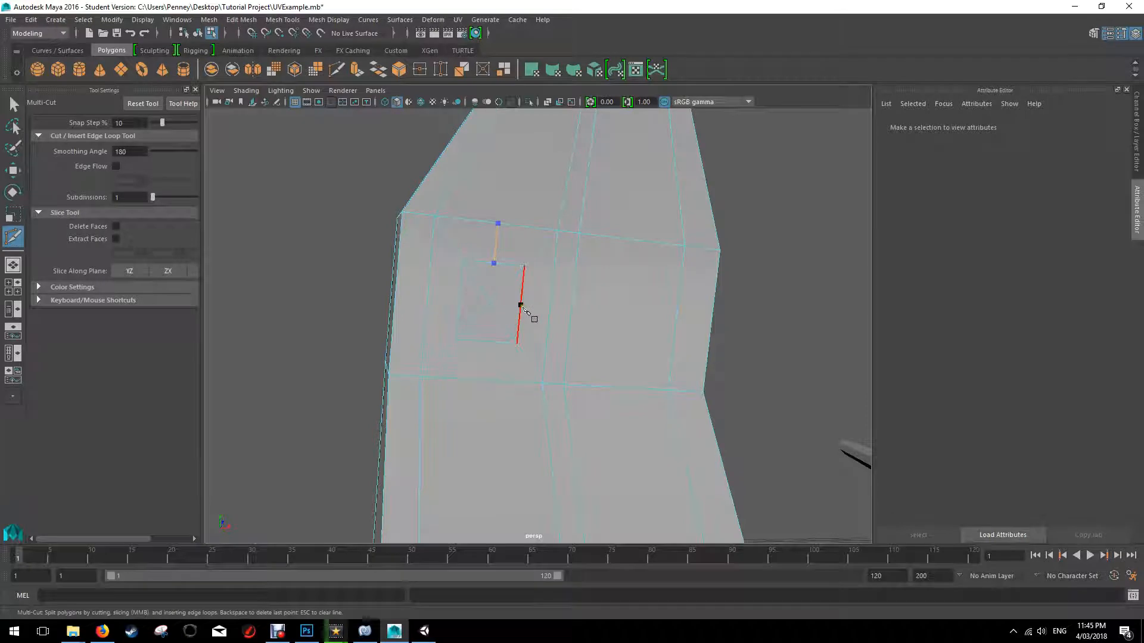
key("ctrl+z")
left_click(12, 104)
left_click(13, 236)
key("q")
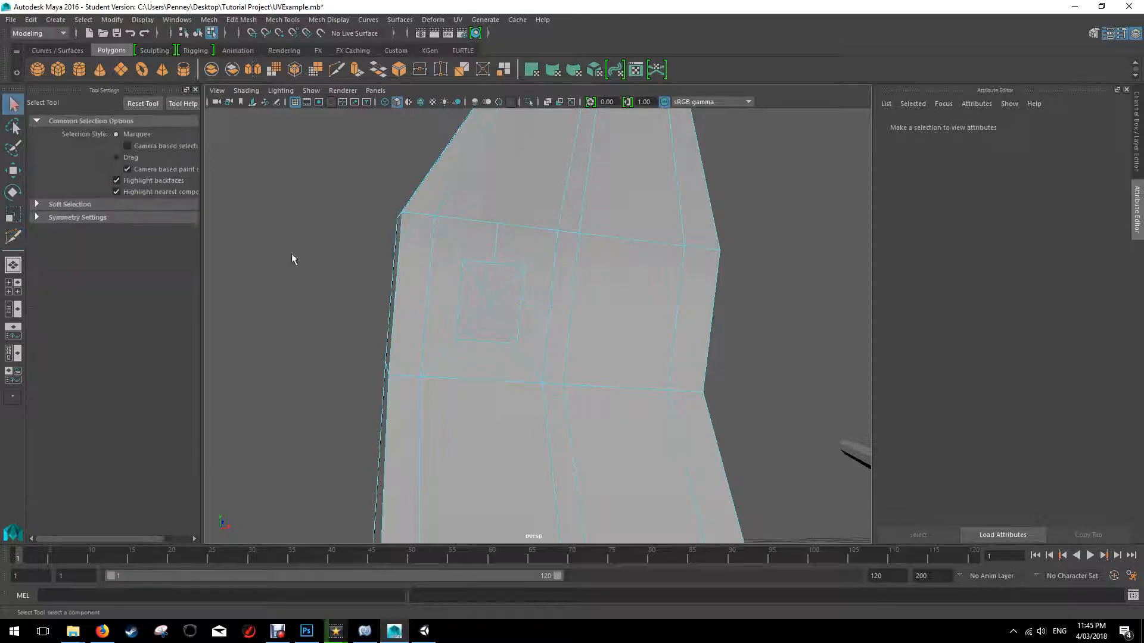
Cut edges linking the midpoints of the inner ring's bottom and left sides to the surrounding panel edges
left_click(13, 236)
left_click(487, 341)
left_click(483, 379)
key("q")
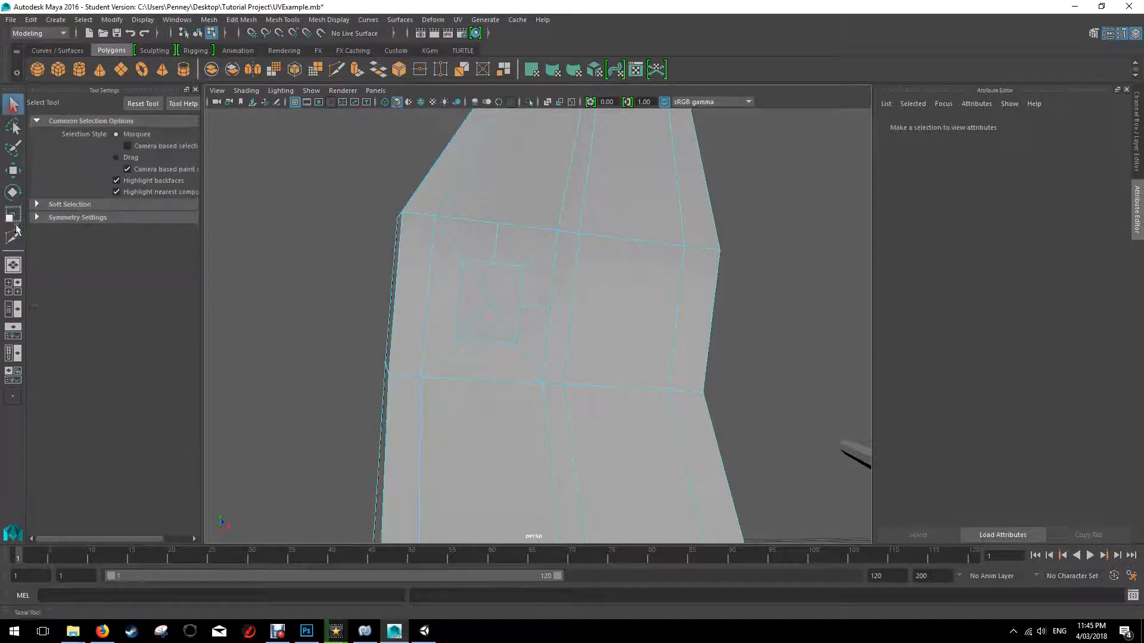
left_click(13, 236)
left_click(460, 301)
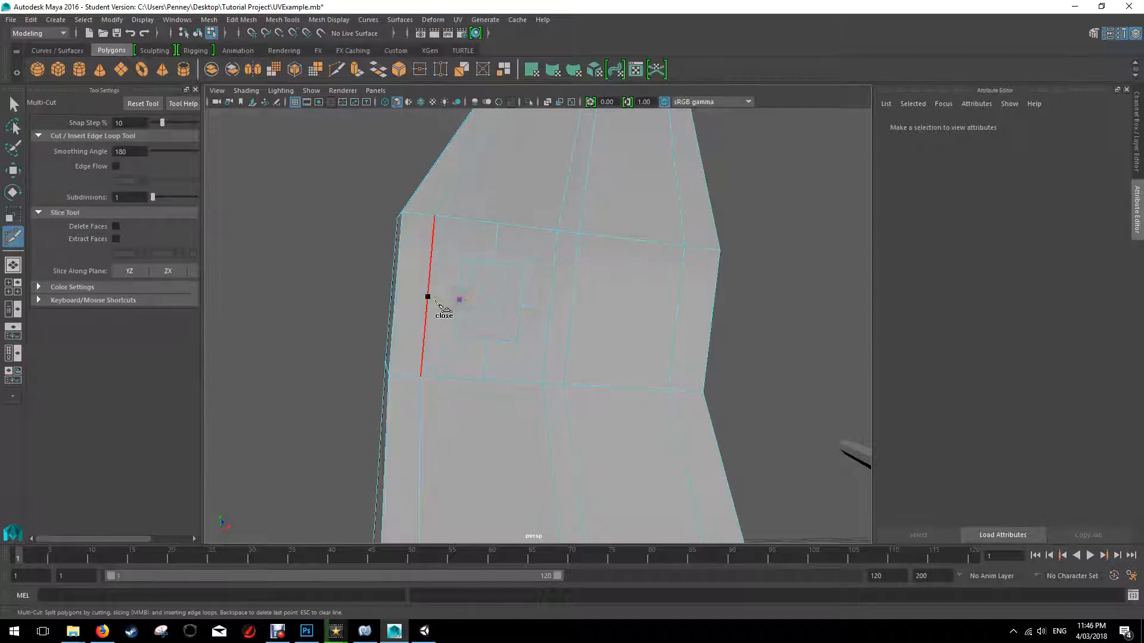
left_click(429, 296)
left_click(14, 107)
Select the four midpoint vertices of the inner ring and scale them outward to form an octagon
right_click(505, 289)
right_click_drag(506, 290, 464, 289)
left_click(494, 263)
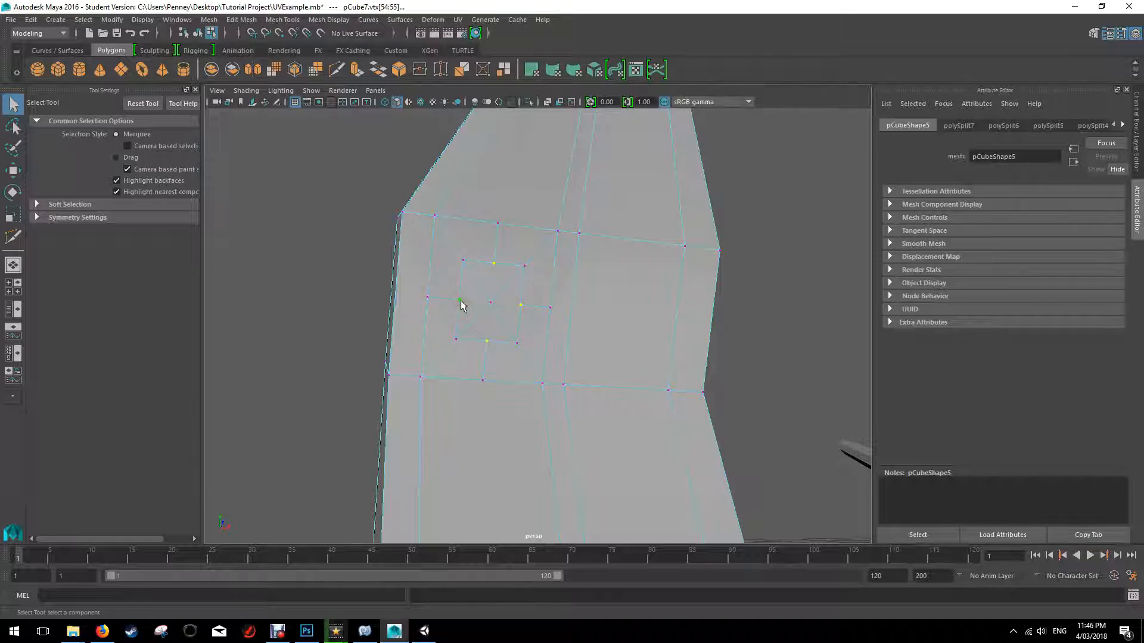
key("r")
left_click_drag(492, 304, 522, 332)
Select the octagon's outline edges and scale the outline up by about 1.25
right_click_drag(510, 269, 511, 242)
double_click(509, 270)
left_click(527, 332, "shift")
left_click(444, 319, "shift")
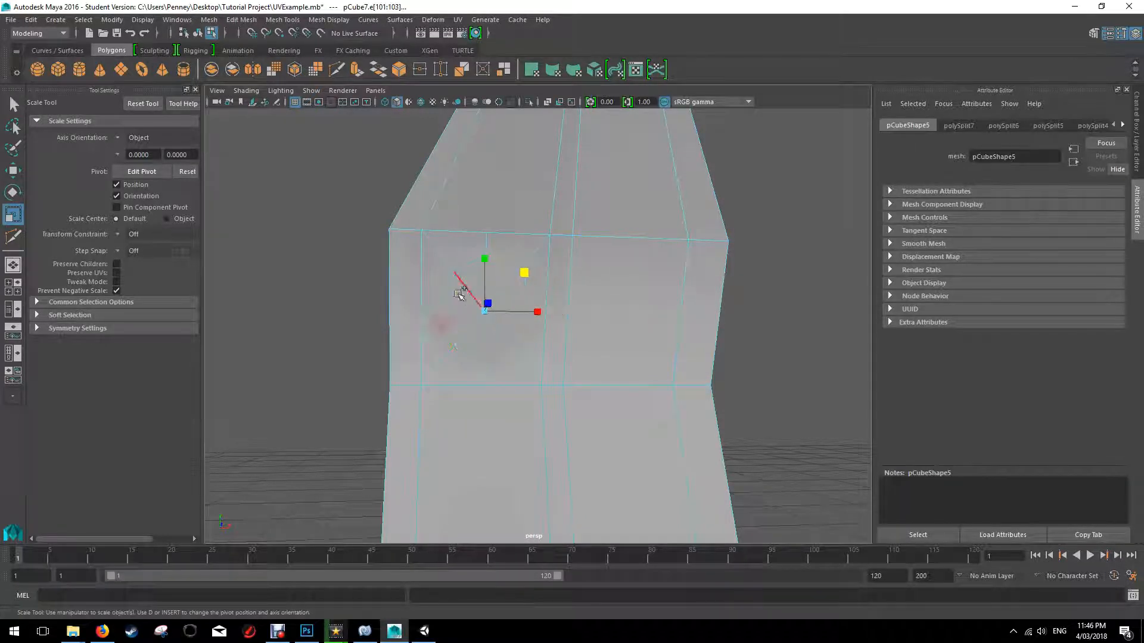
left_click_drag(472, 295, 506, 315, "alt")
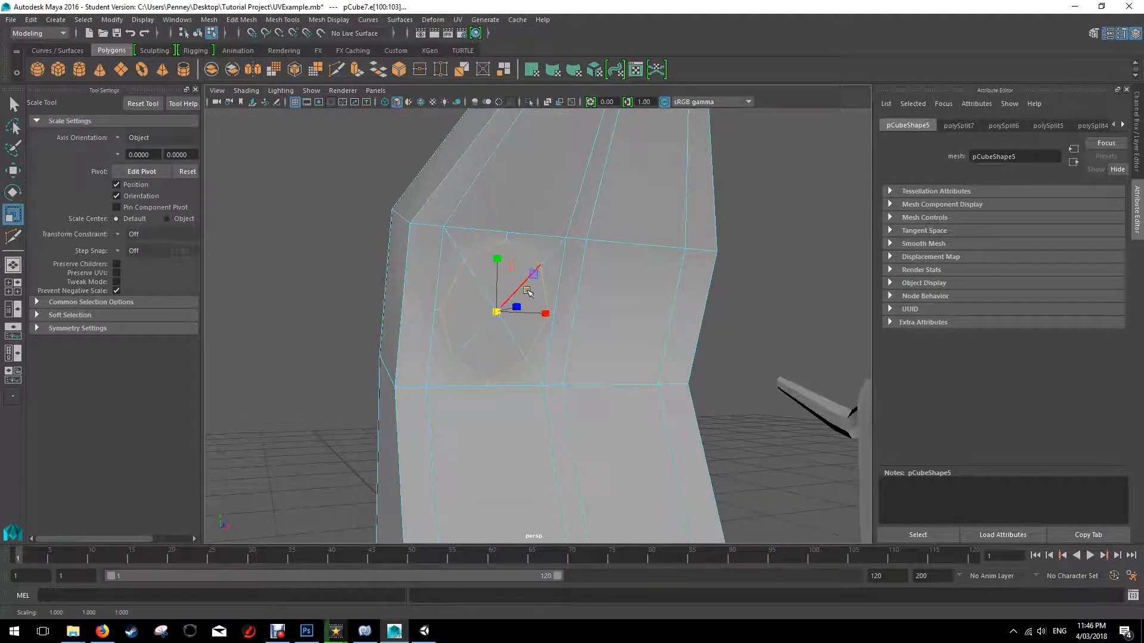
left_click_drag(542, 290, 582, 296, "alt")
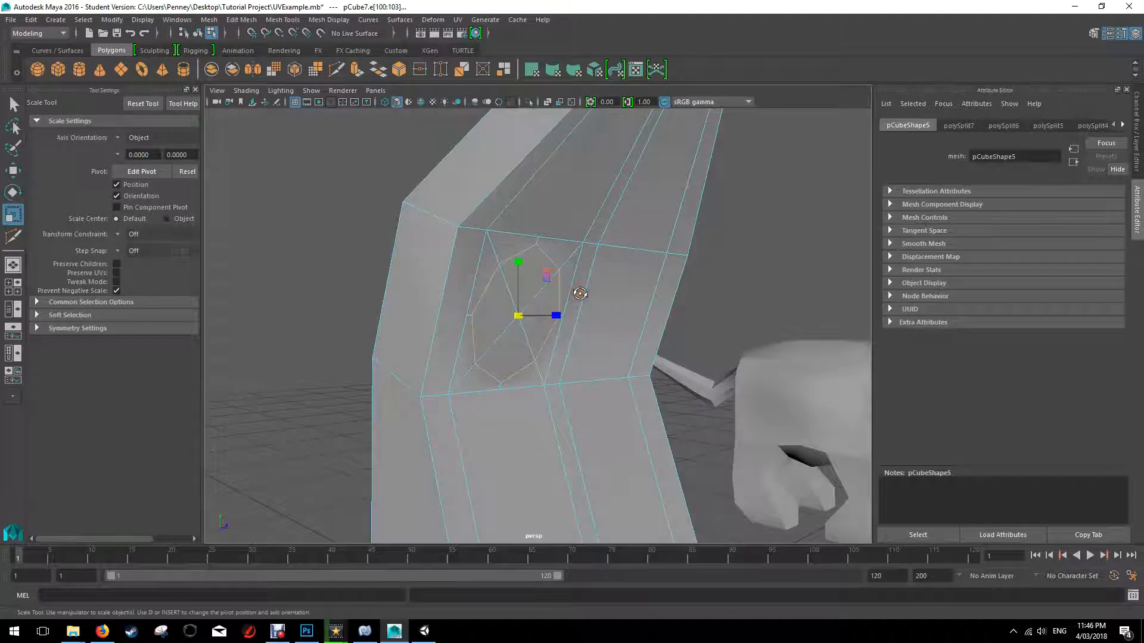
Try to extrude the octagon's outline edges, and undo the extrusion and the outline's last scaling
key("ctrl+e")
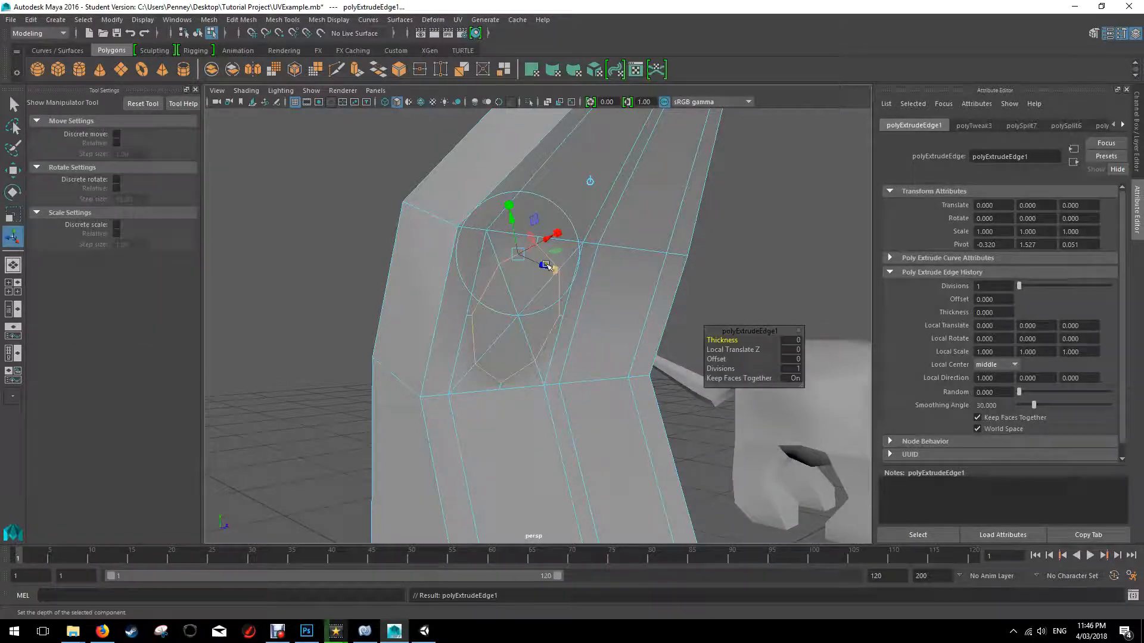
left_click_drag(557, 285, 505, 274, "alt")
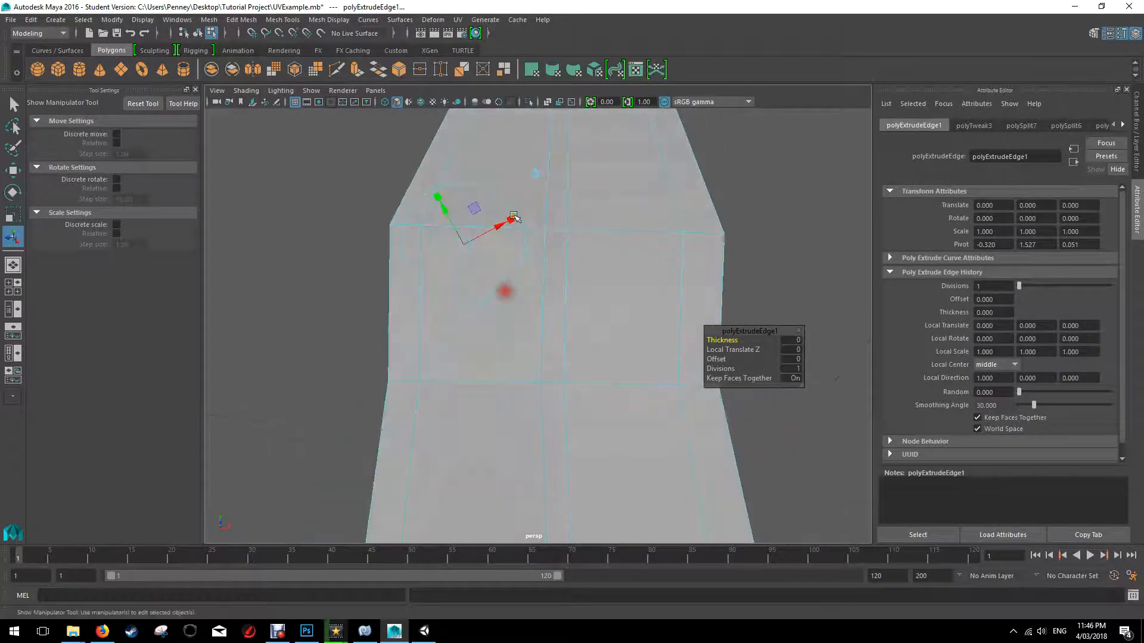
left_click_drag(534, 173, 580, 309, "alt")
key("ctrl+z")
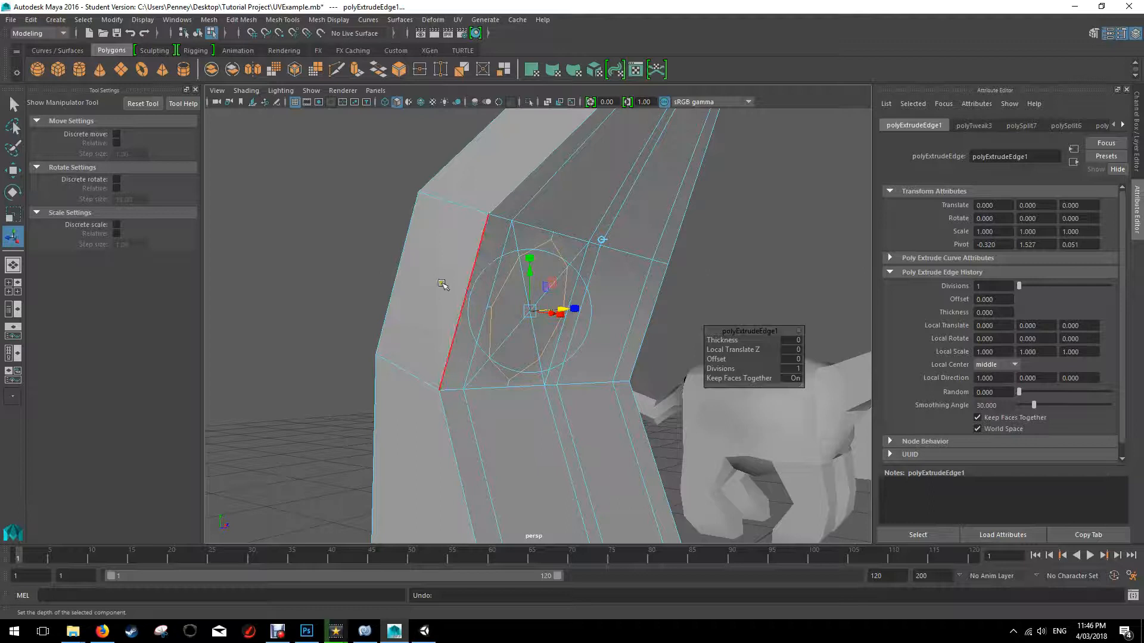
key("ctrl+z")
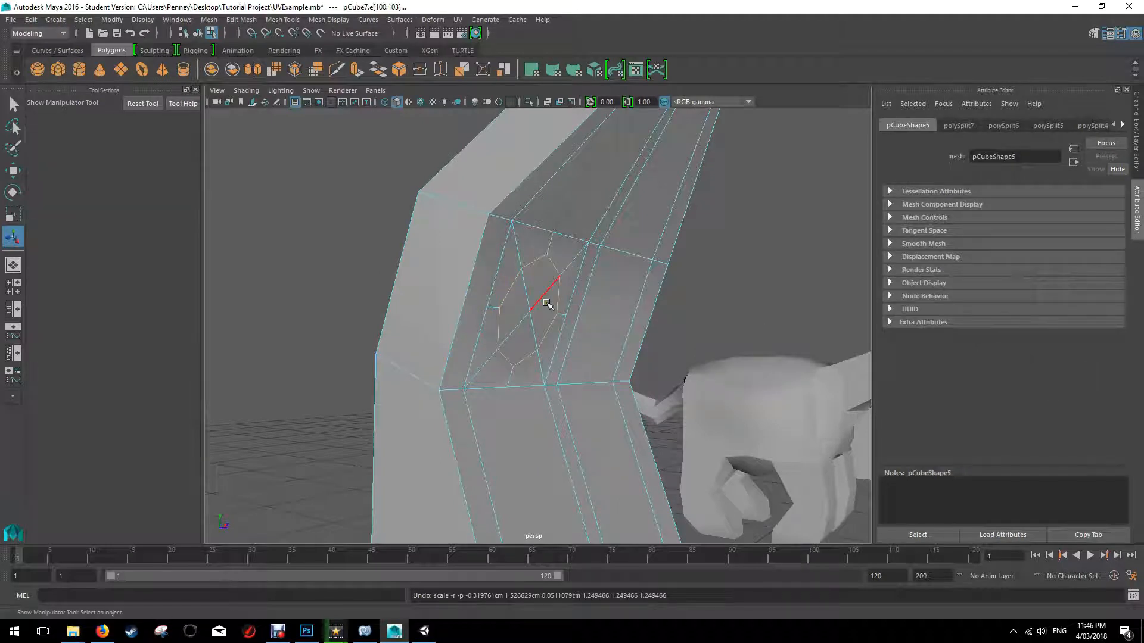
Select the four faces inside the octagon outline and extrude them outward from the front panel
key("r")
left_click_drag(549, 305, 505, 314, "alt")
right_click_drag(511, 300, 509, 324)
left_click(489, 282)
left_click(513, 318, "shift")
left_click(484, 351, "shift")
left_click(459, 322, "shift")
left_click_drag(461, 321, 529, 333, "alt")
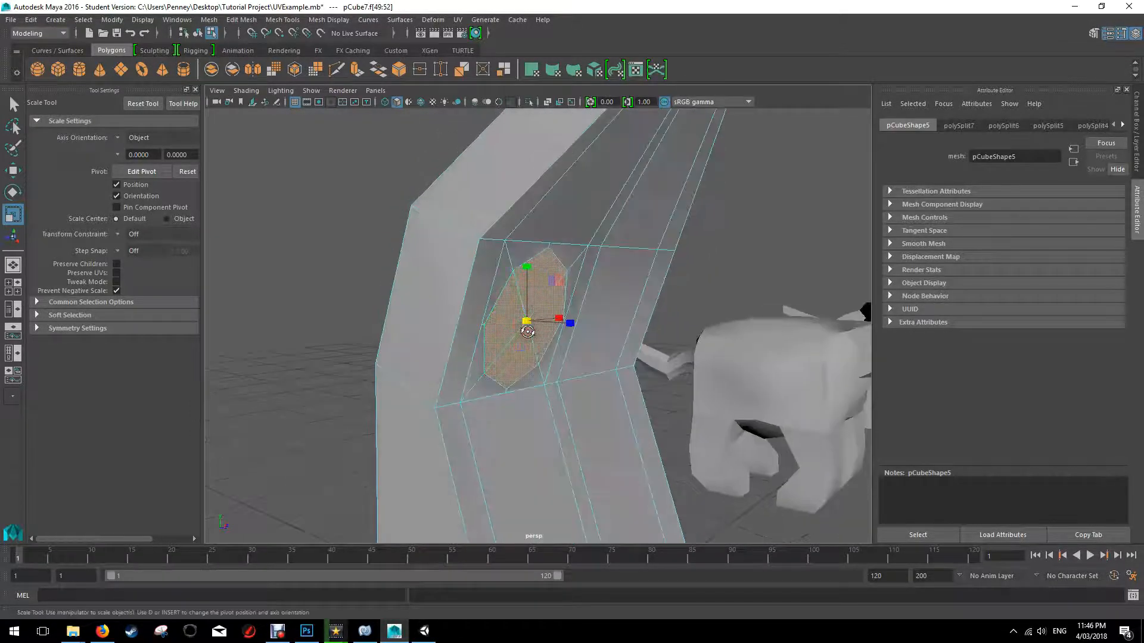
key("ctrl+e")
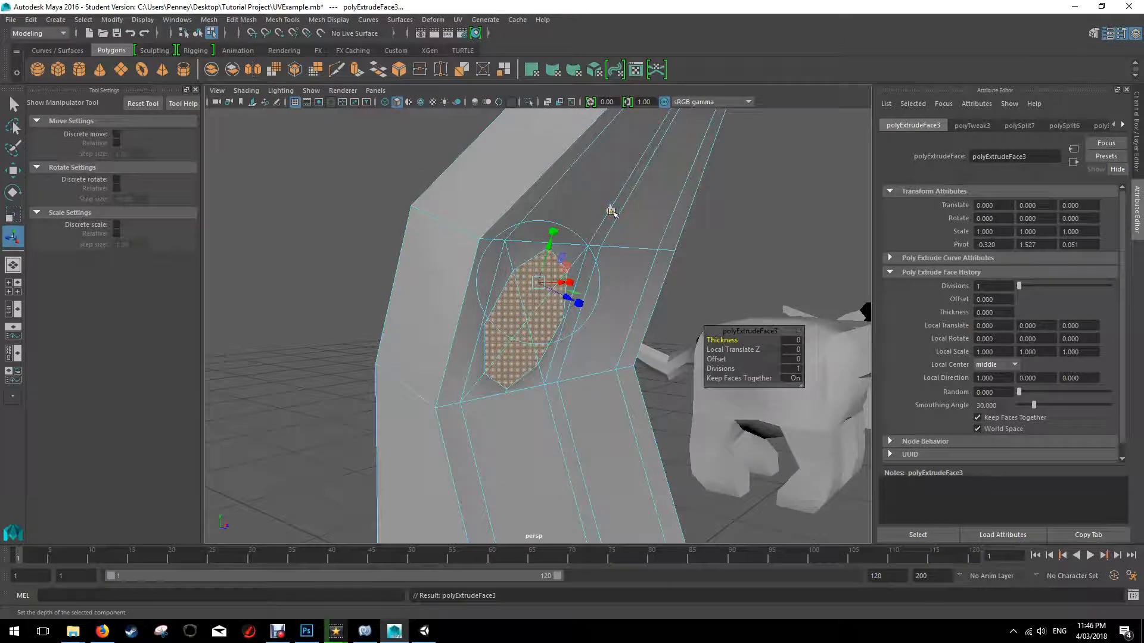
left_click_drag(560, 302, 629, 296, "alt")
left_click_drag(644, 257, 655, 325, "alt")
left_click(741, 224)
left_click_drag(511, 202, 531, 362, "alt")
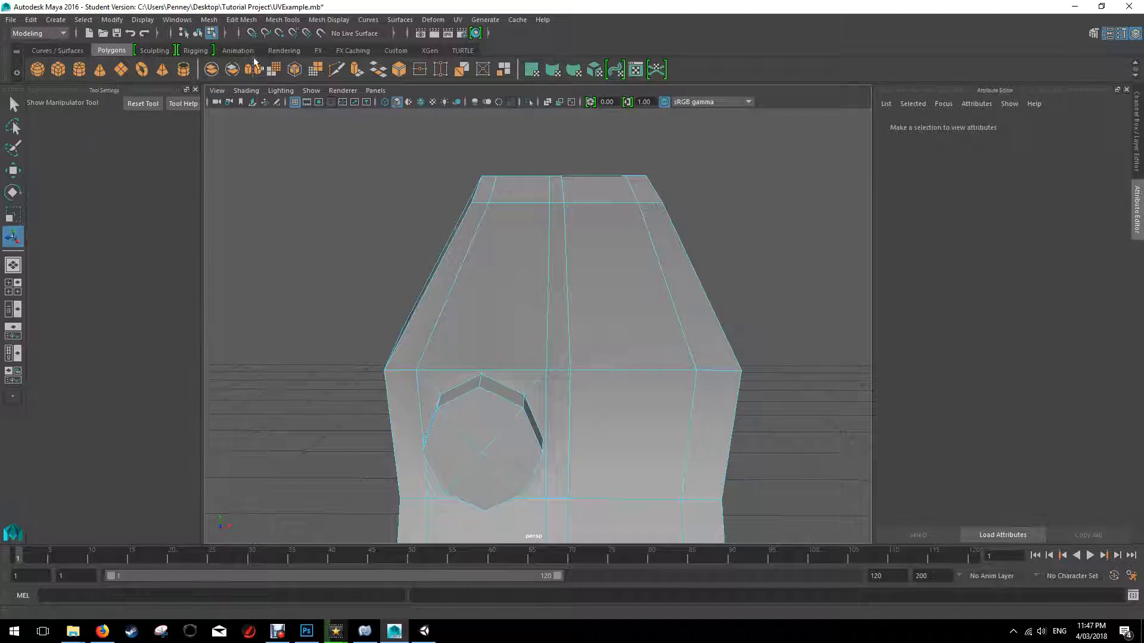
Multi-Cut a new edge from the panel border above the octagon up the sloped face and across the top strip
left_click(241, 19)
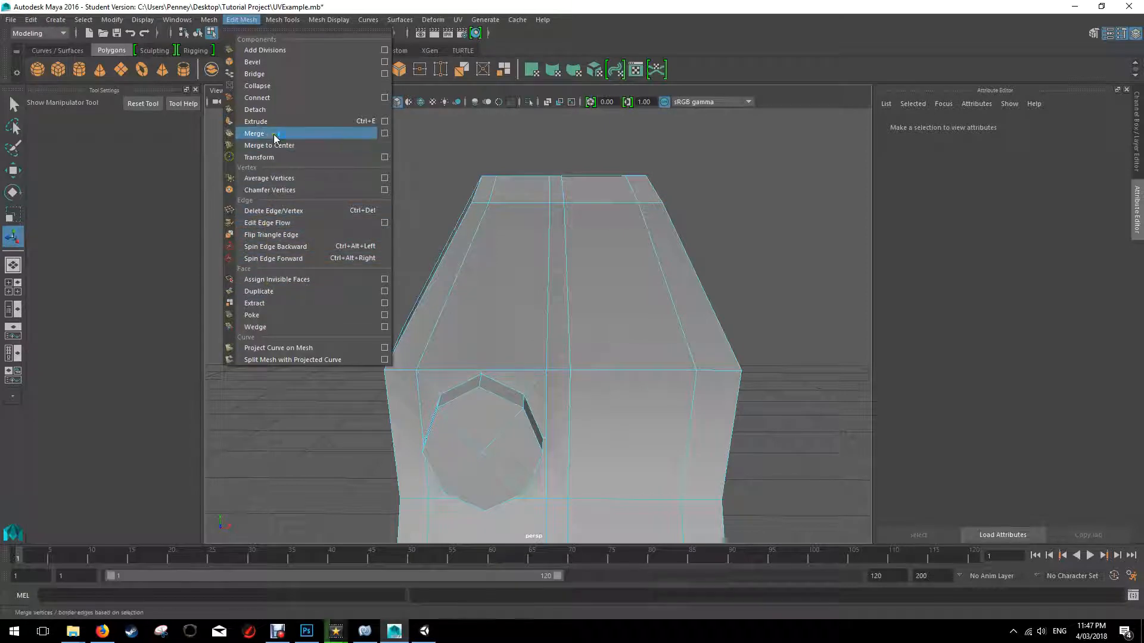
mouse_move(279, 21)
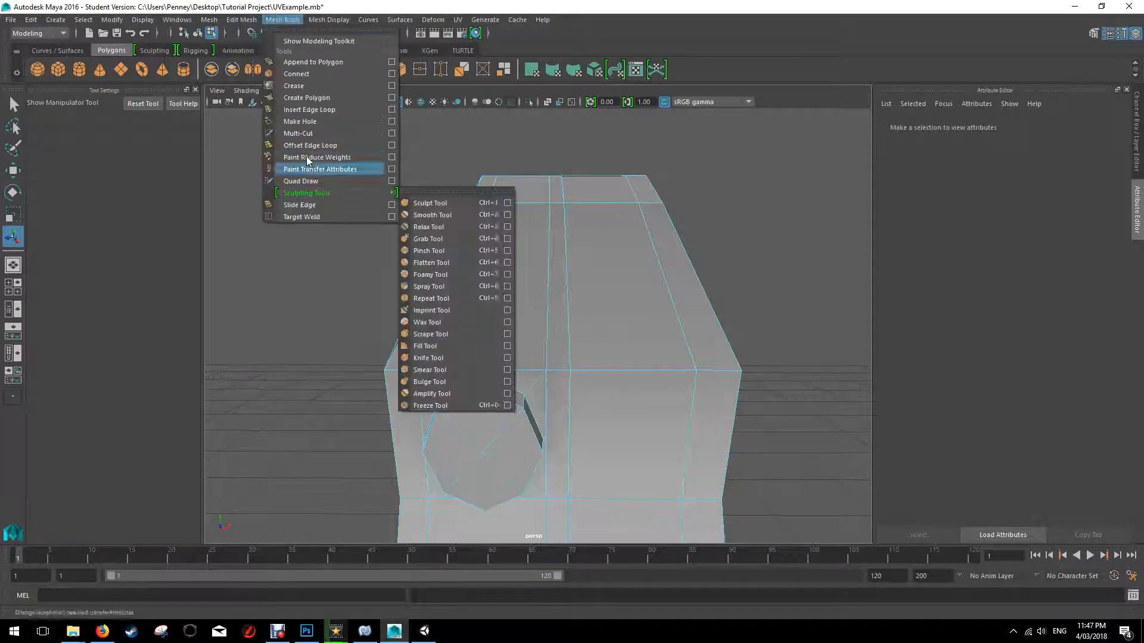
left_click(301, 134)
left_click(482, 371)
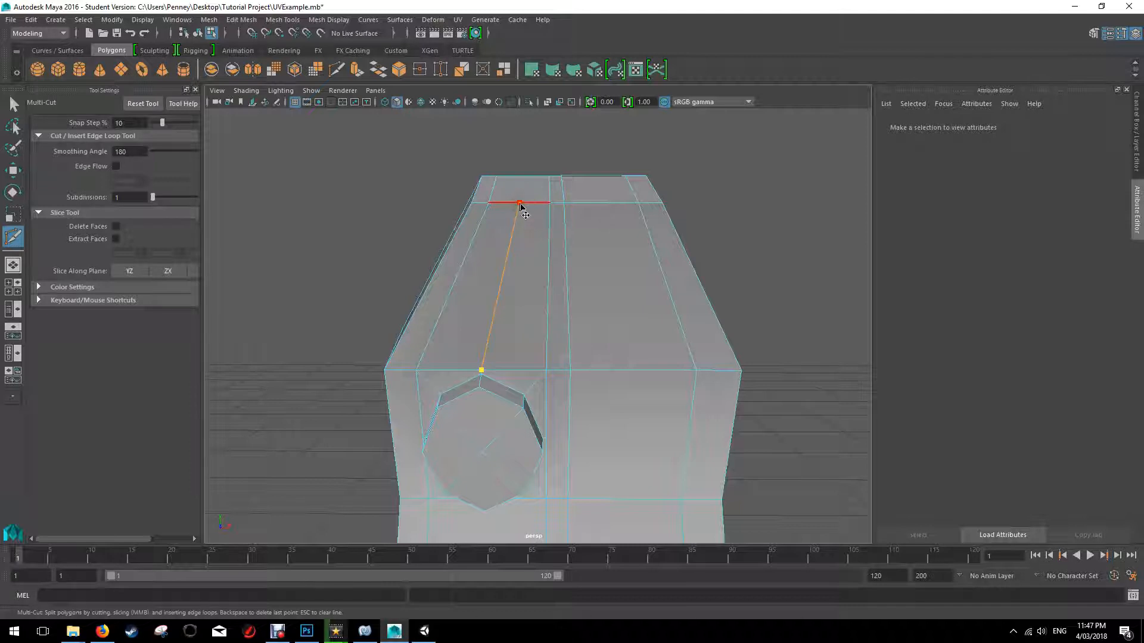
left_click_drag(547, 289, 571, 287, "alt")
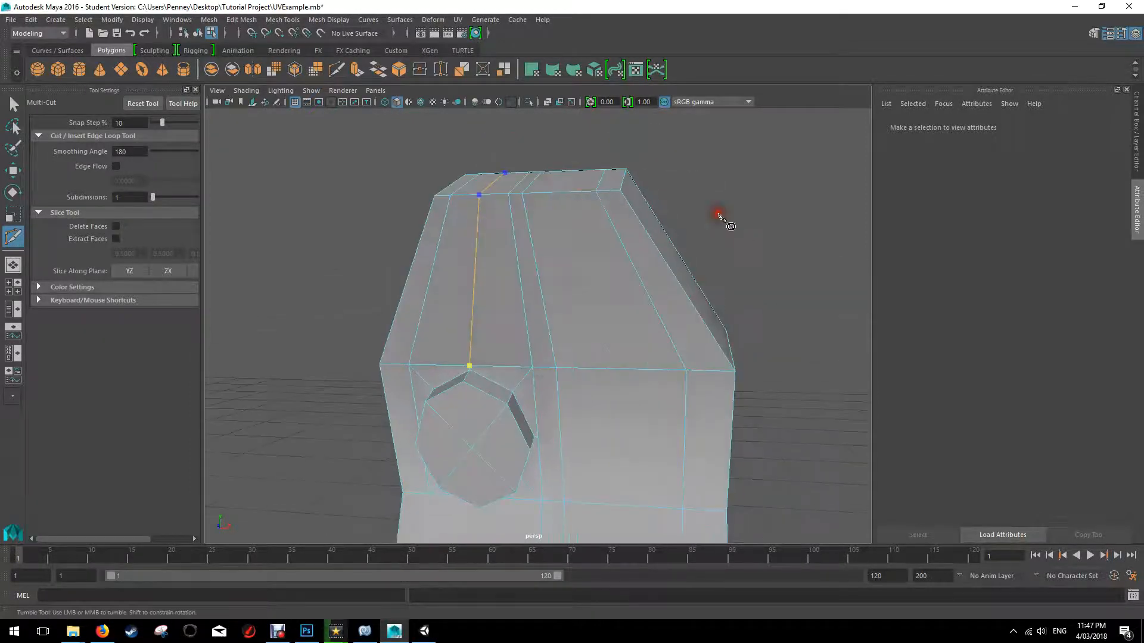
key("q")
Delete the plain rectangular front face on the other side of the centre strip from the octagon
left_click_drag(608, 401, 566, 326, "alt")
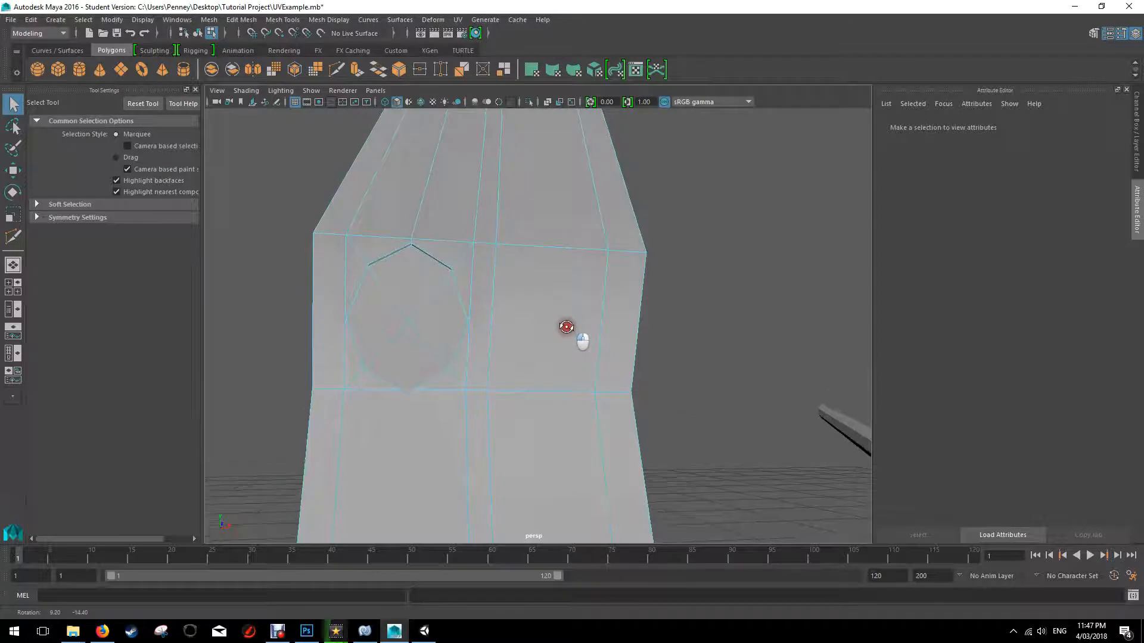
left_click_drag(471, 297, 567, 332, "alt")
left_click(545, 301)
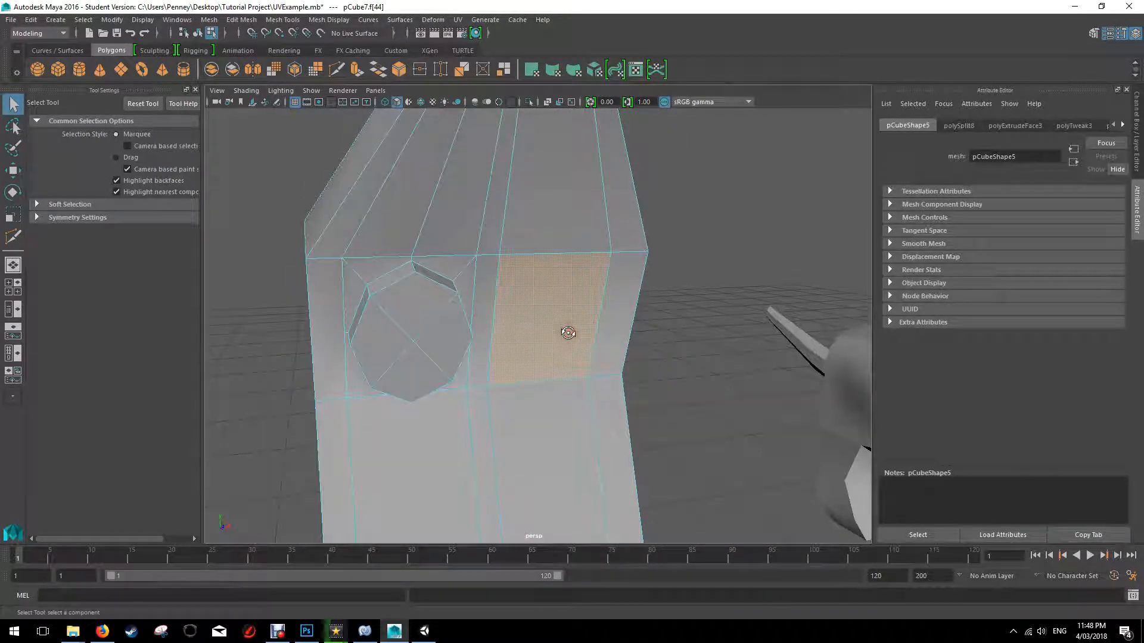
key("Delete")
left_click_drag(569, 333, 544, 350, "alt")
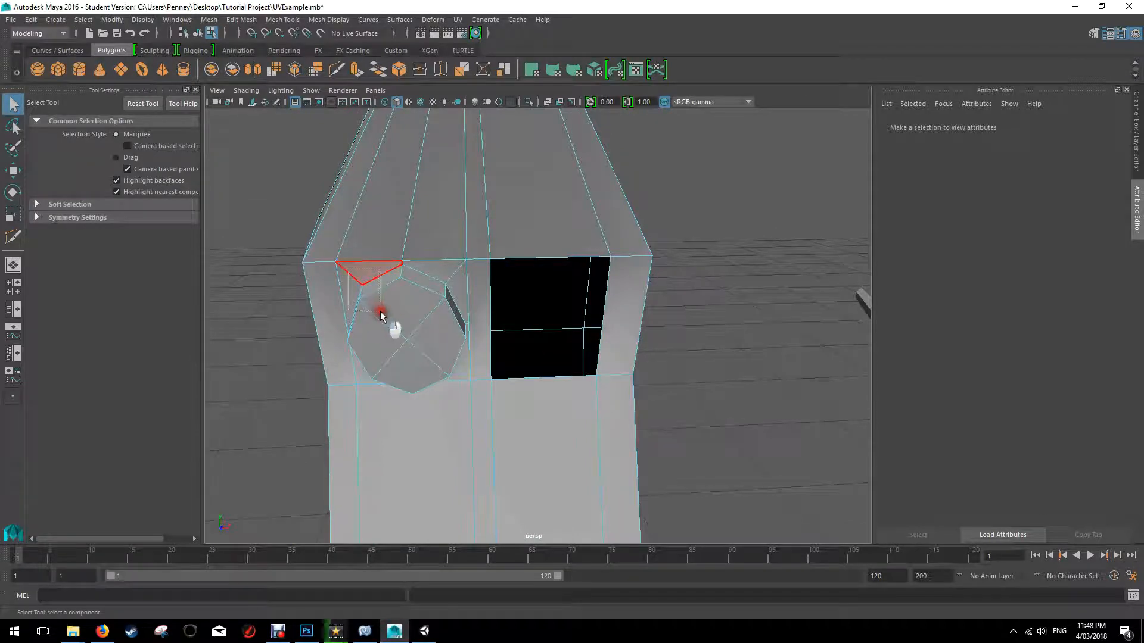
Try to delete the octagon panel's faces as an area selection, undo the deletion and clear the selection
left_click(454, 364)
left_click_drag(447, 345, 445, 296, "alt")
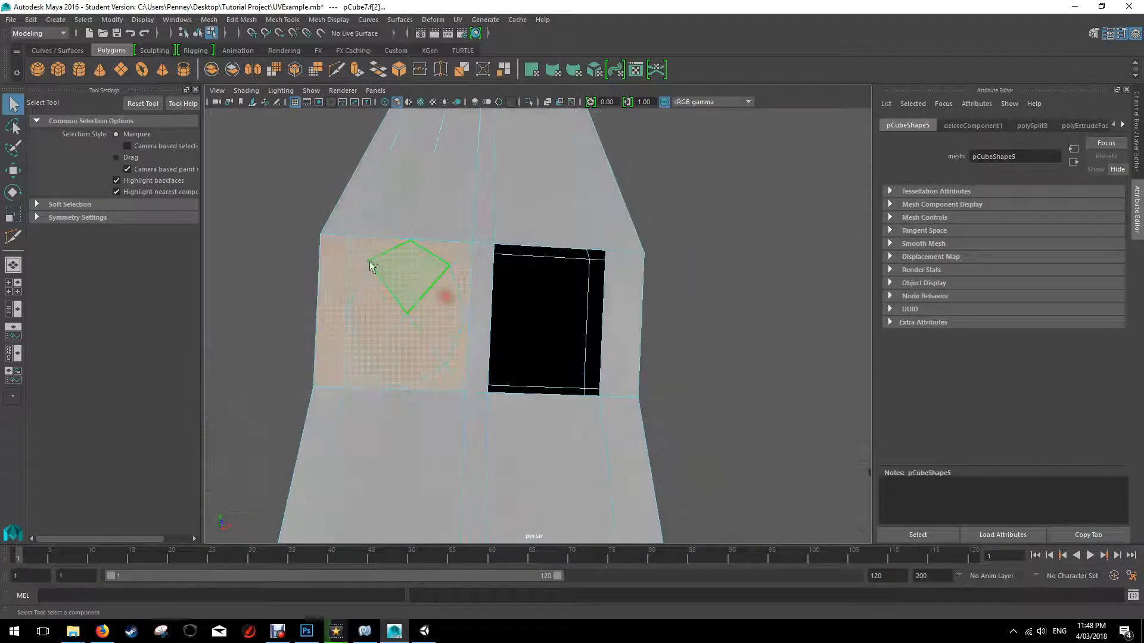
left_click_drag(458, 370, 459, 380)
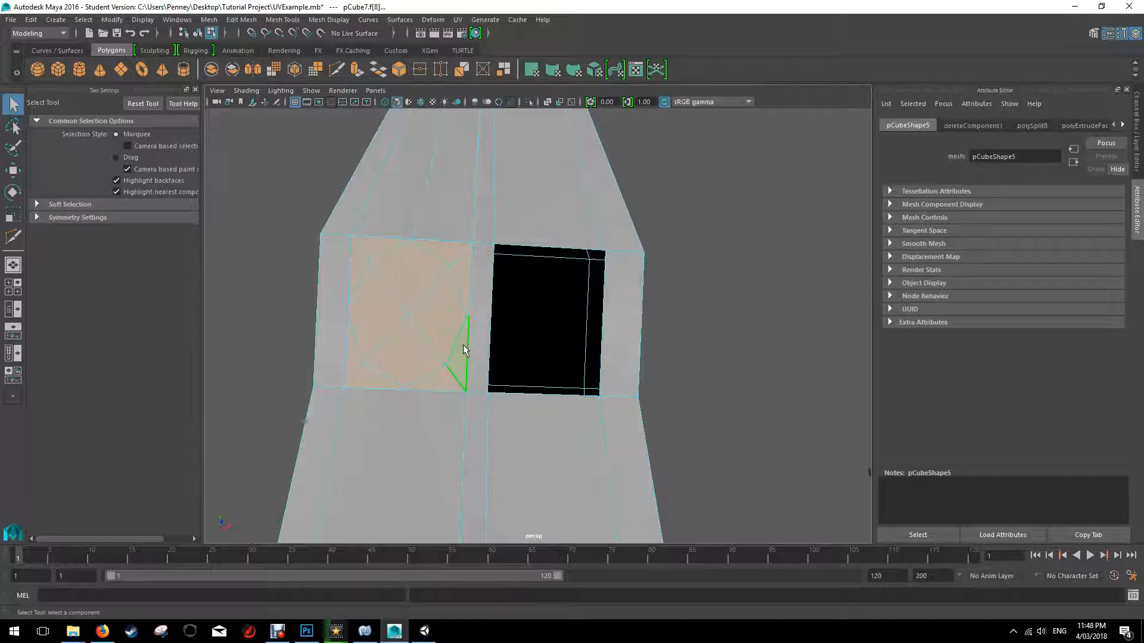
key("Delete")
key("ctrl+z")
mouse_move(465, 314)
left_mouse_down("alt")
mouse_move(454, 317)
mouse_move(645, 352)
mouse_move(470, 319)
left_mouse_up("alt")
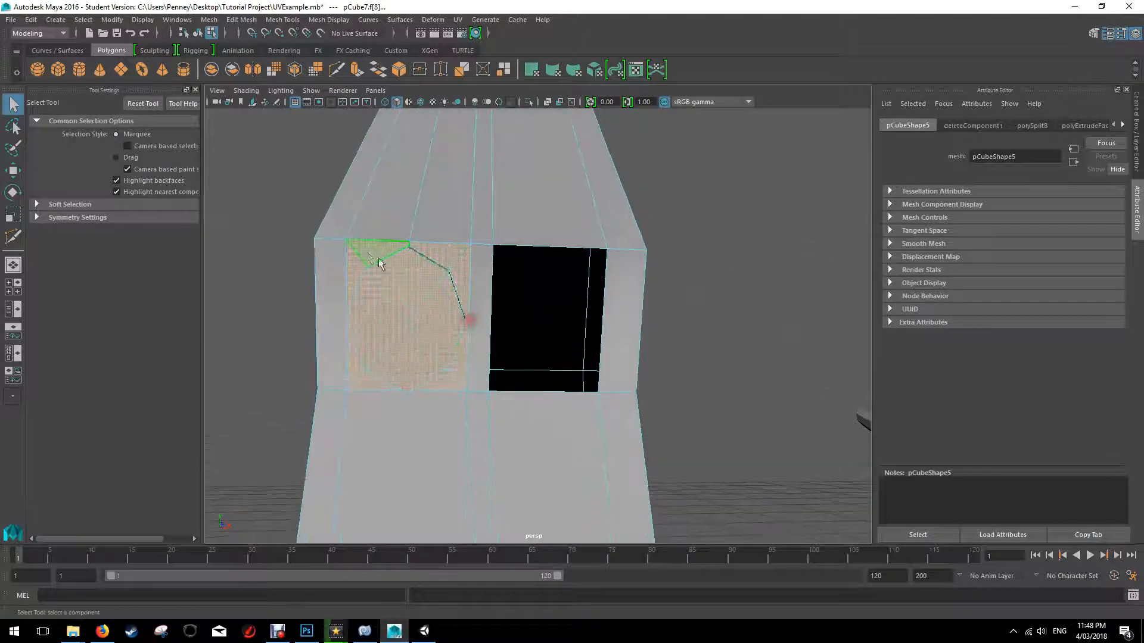
left_click_drag(365, 262, 411, 272)
left_click(645, 225)
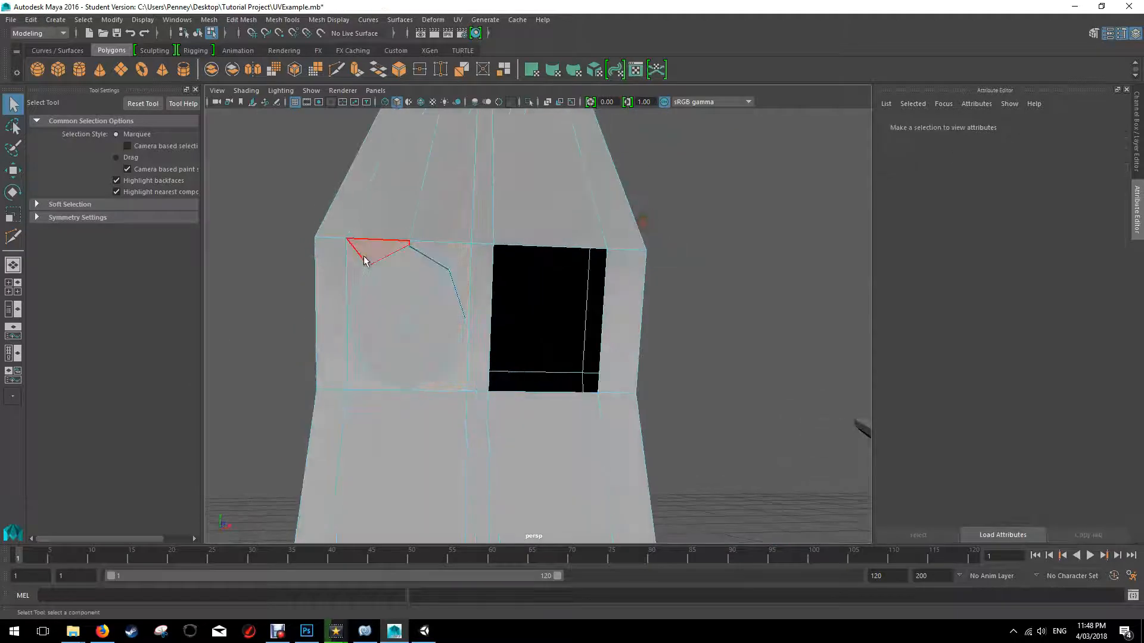
Enable camera-based selection and delete the visible front faces of the octagon panel
left_click(128, 146)
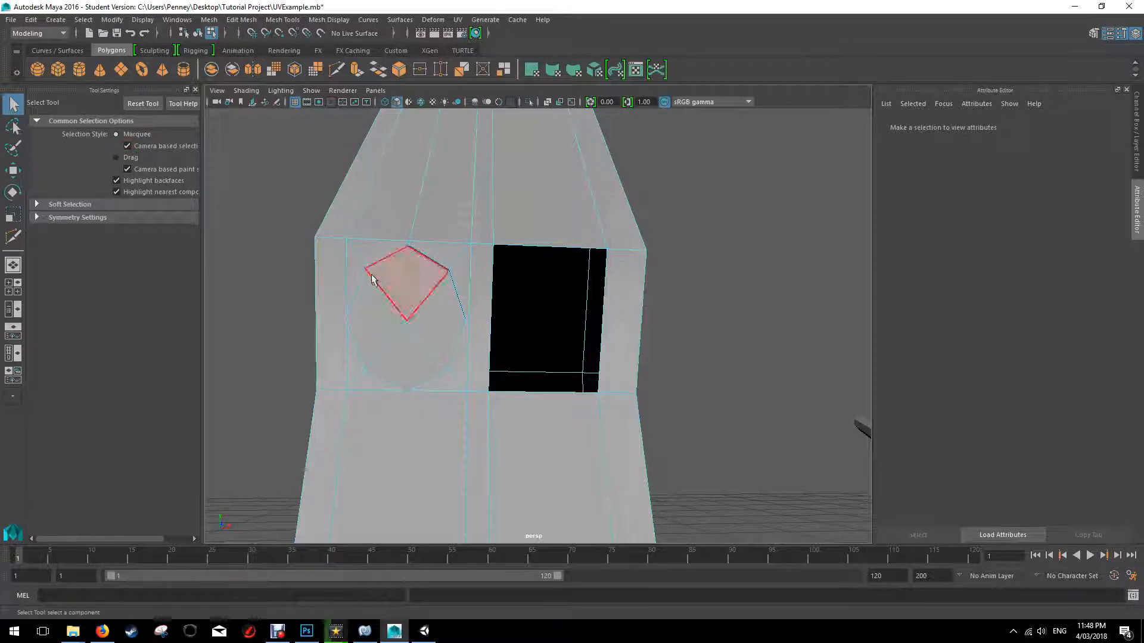
left_click_drag(358, 250, 604, 387)
key("Delete")
Select and delete the leftover side faces of the octagon extrusion
left_click(473, 377)
left_click(461, 418, "shift")
left_click(439, 441, "shift")
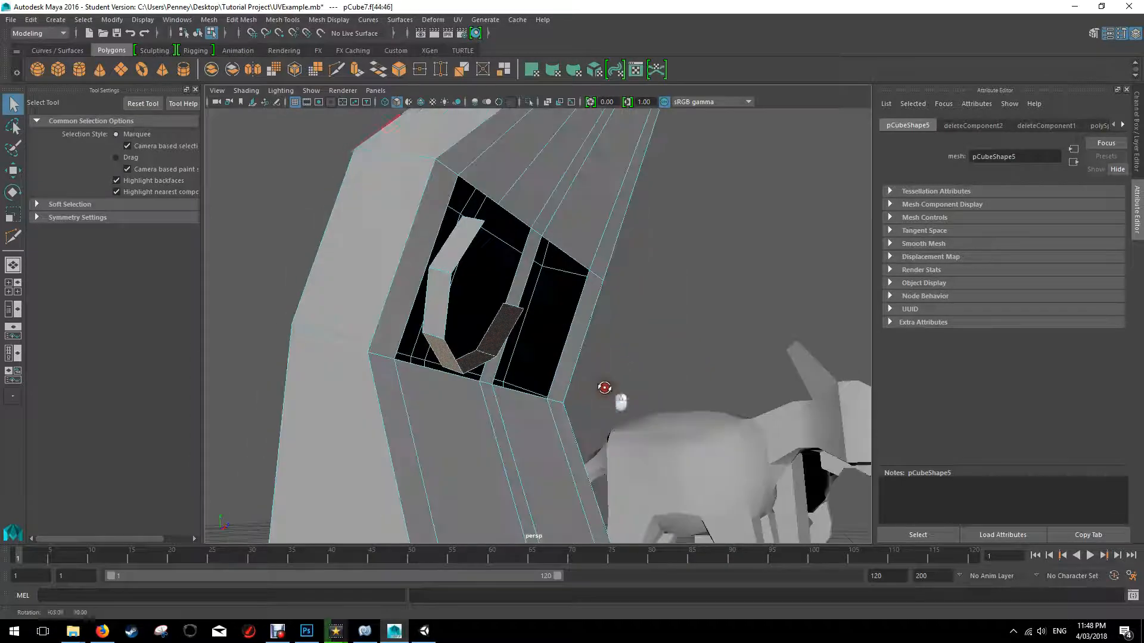
left_click_drag(441, 250, 431, 288, "alt")
key("Delete")
Select the whole mesh in object mode and close both front openings with Fill Hole
left_click_drag(522, 294, 536, 212, "alt")
right_click_drag(520, 194, 560, 178)
left_click(534, 201)
left_click_drag(589, 235, 616, 231, "alt")
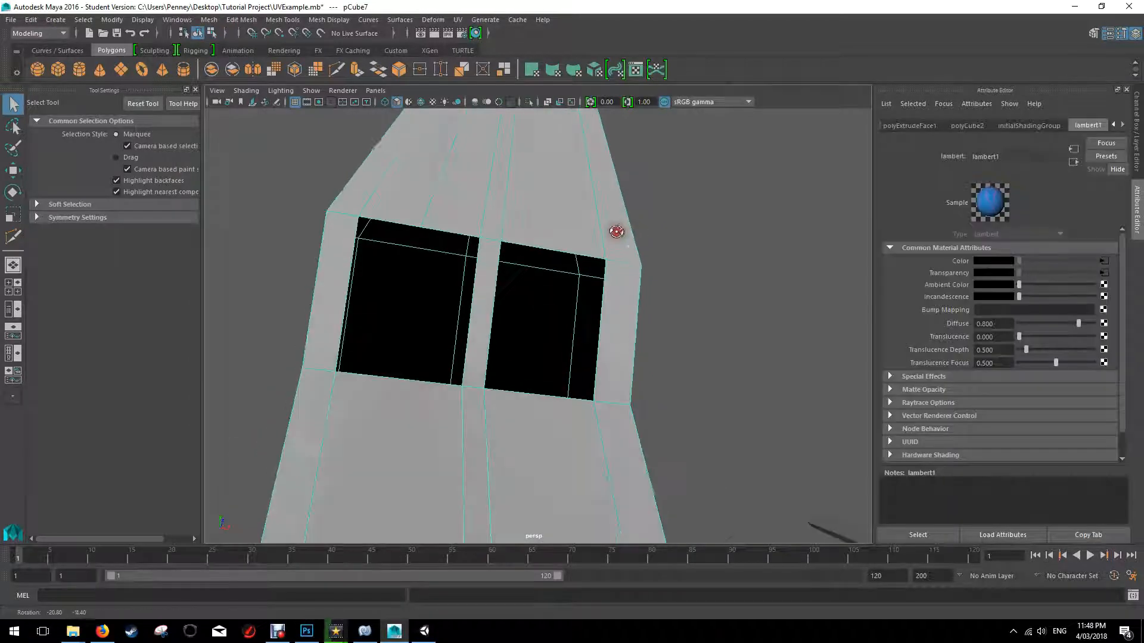
left_click(210, 19)
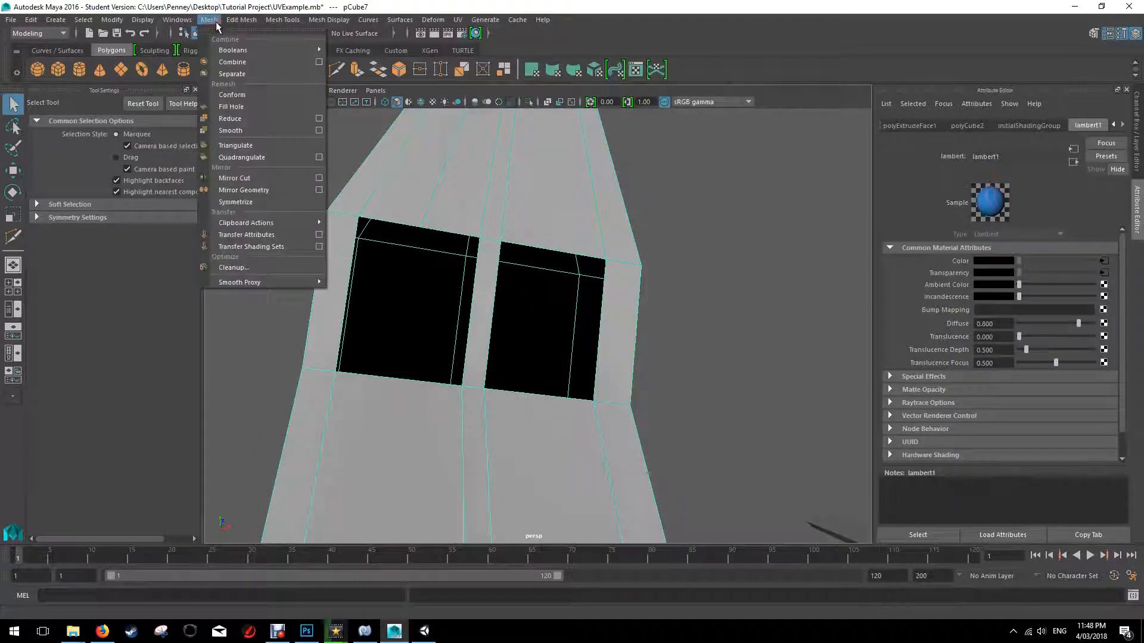
left_click(249, 106)
left_click(664, 194)
left_click_drag(663, 194, 605, 324, "alt")
left_click(421, 330)
left_click_drag(421, 330, 469, 274, "alt")
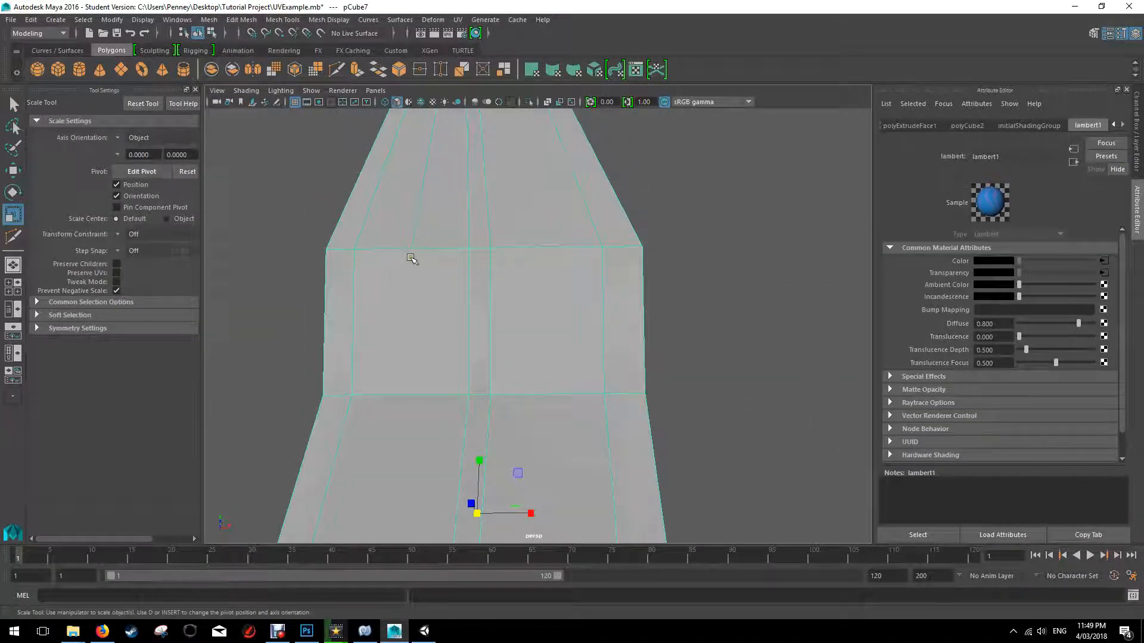
Clean up the mesh by tessellating faces with more than 4 sides
left_click_drag(488, 283, 520, 316, "alt")
left_click(209, 19)
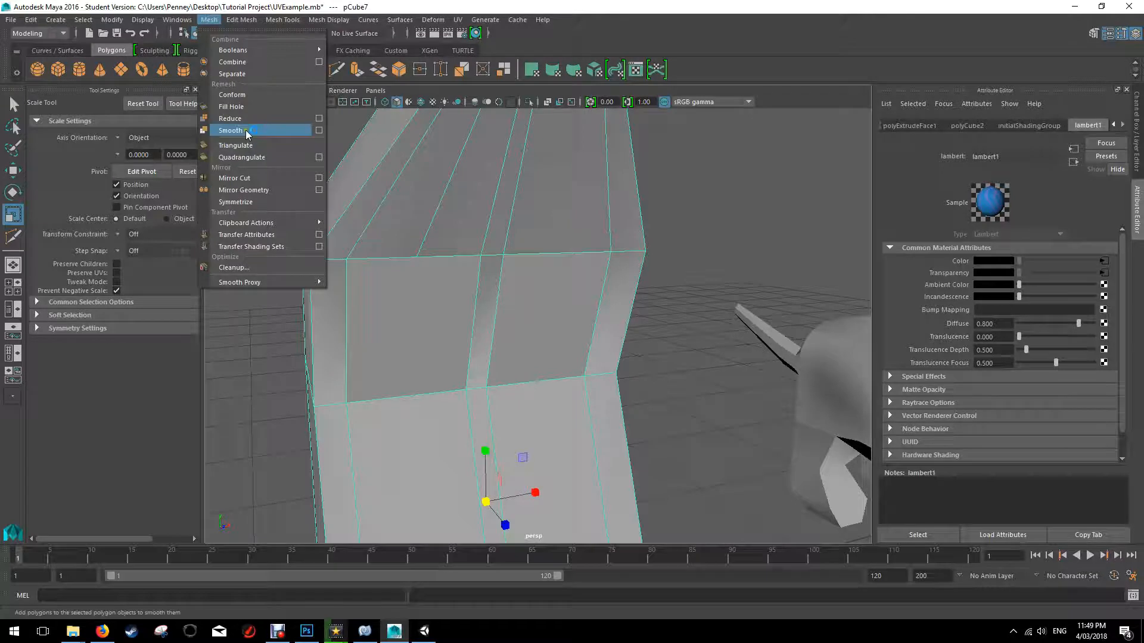
left_click(255, 266)
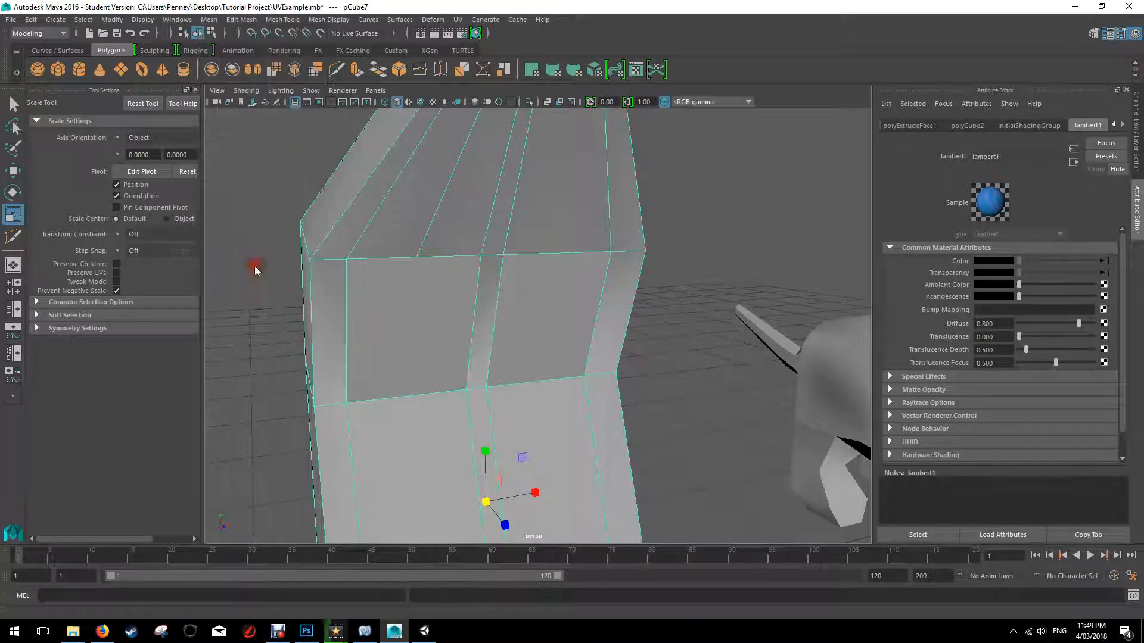
scroll(840, 310, "down", 1)
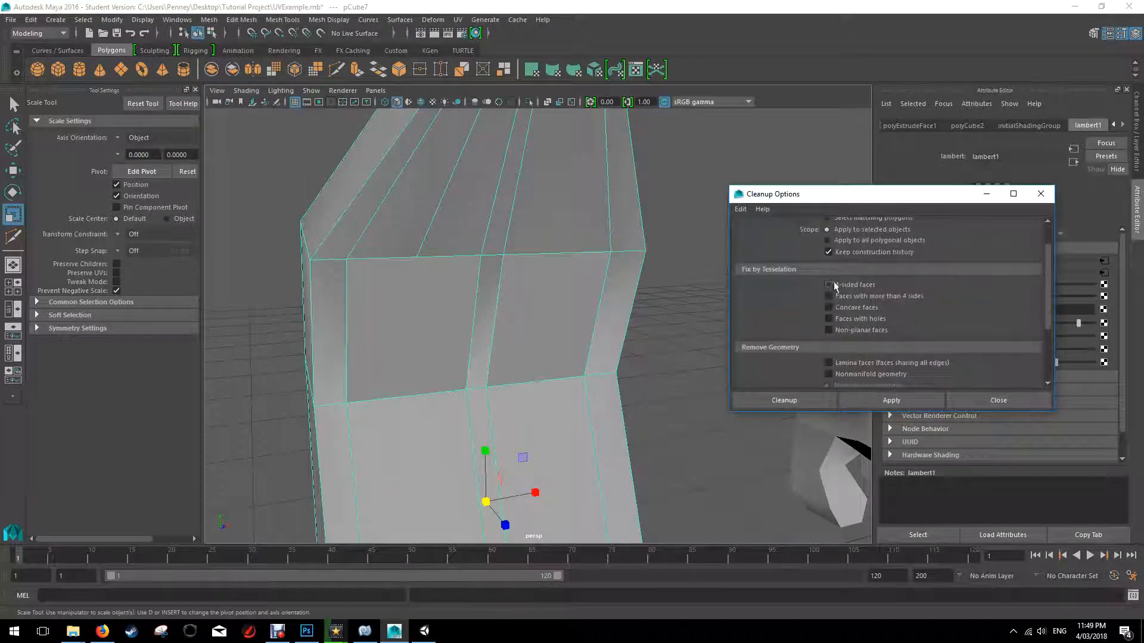
left_click(828, 296)
Delete the plain front panel's face and extrude the opening's outer vertical edge with a local Z translation of 0.333
left_click_drag(715, 352, 610, 326, "alt")
key("Delete")
right_click_drag(583, 319, 584, 288)
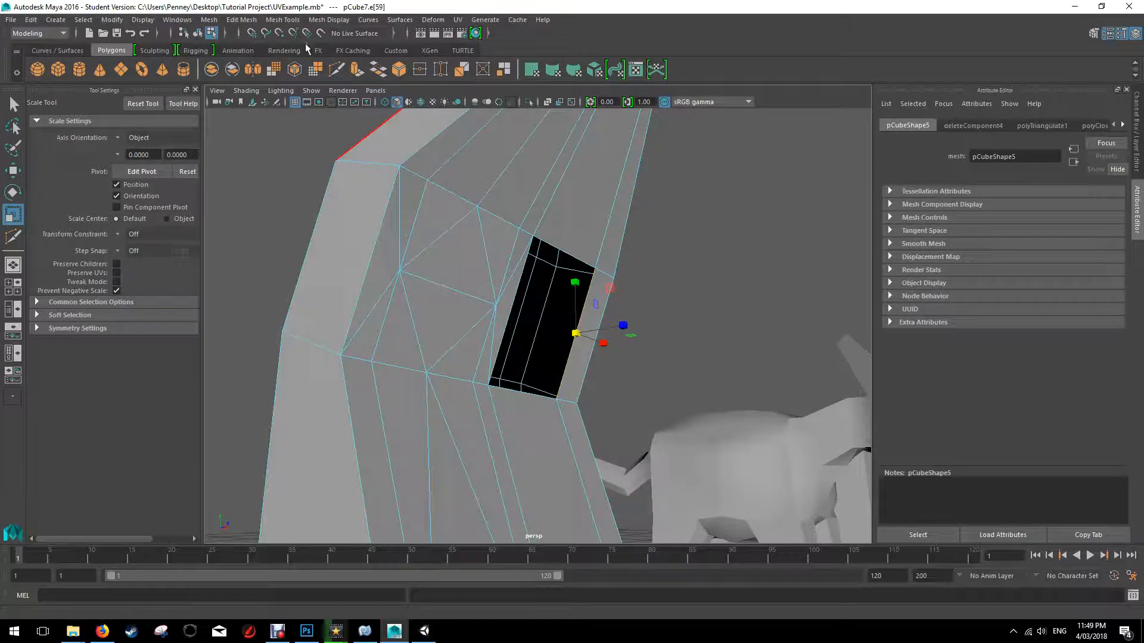
key("ctrl+e")
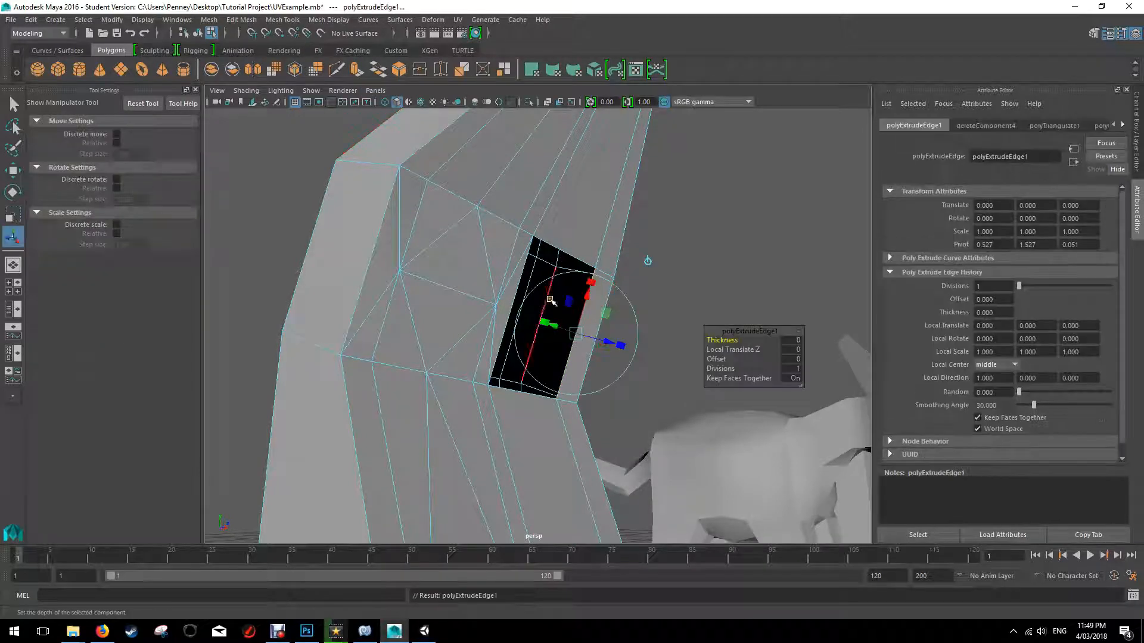
left_click_drag(611, 345, 676, 378)
left_click_drag(713, 238, 524, 238, "alt")
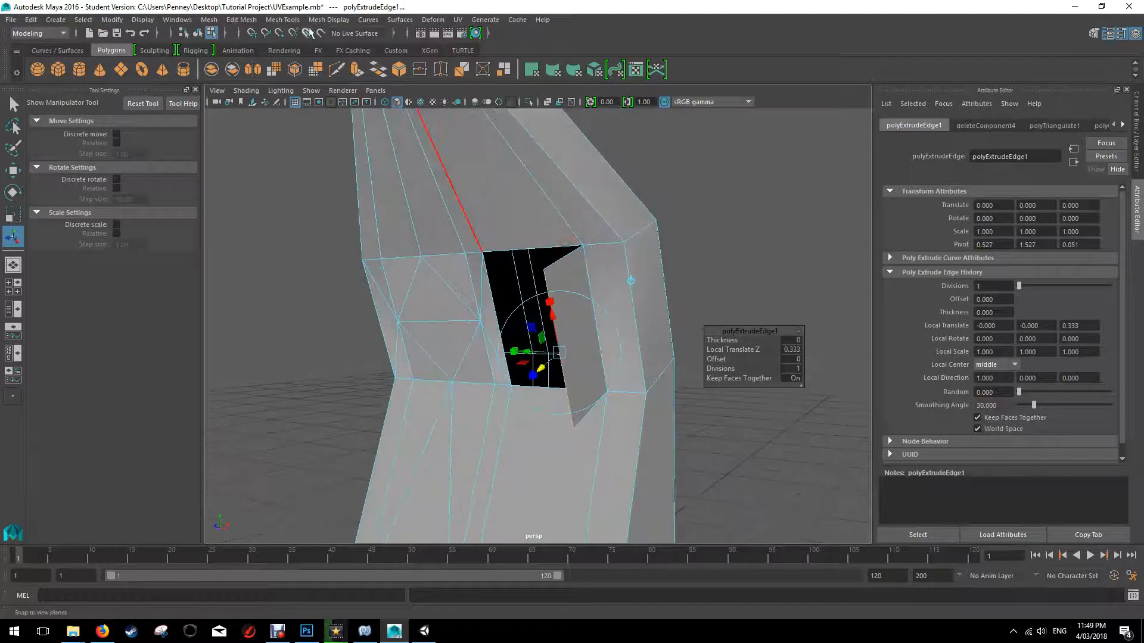
Target Weld the extruded flap's free edge to the opening's opposite vertical edge, next to the centre strip
left_click(284, 22)
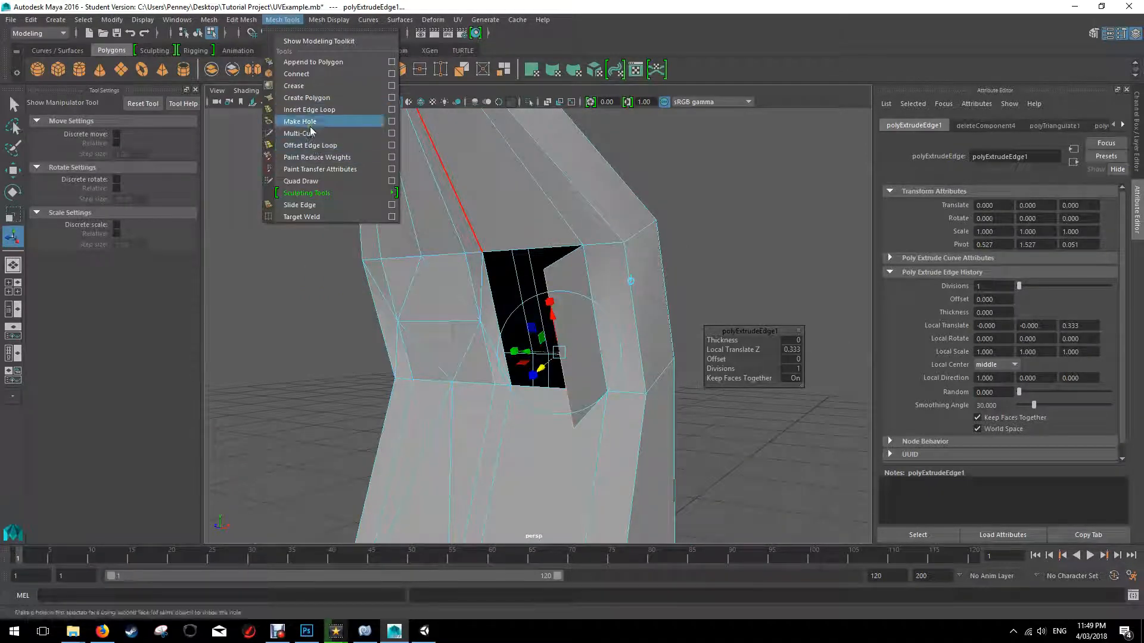
left_click(313, 217)
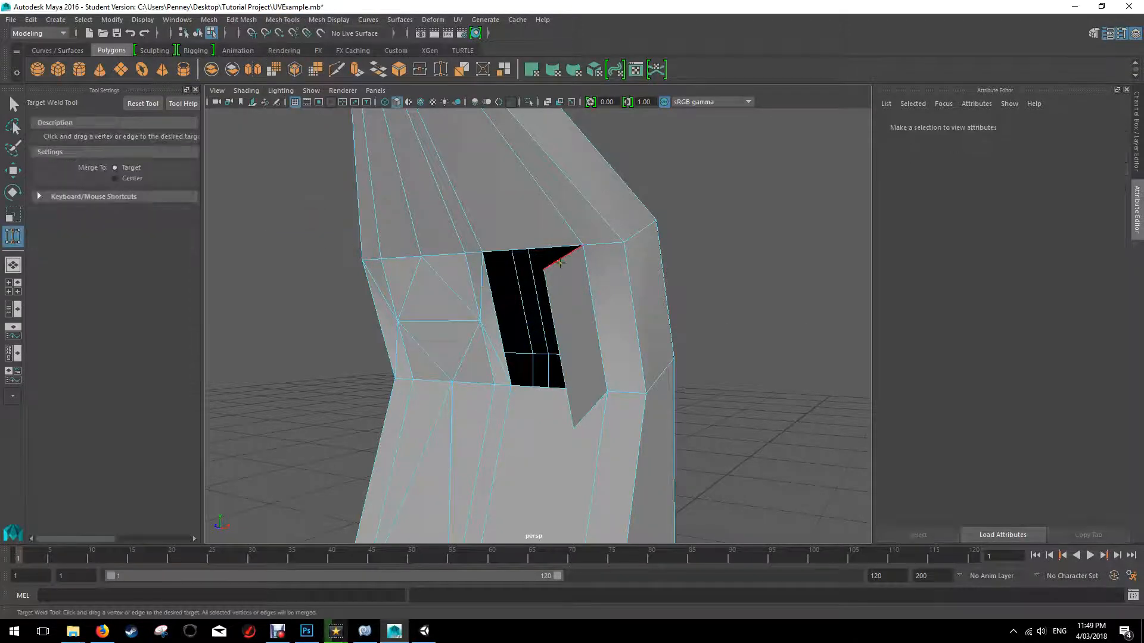
left_click_drag(566, 271, 675, 270, "alt")
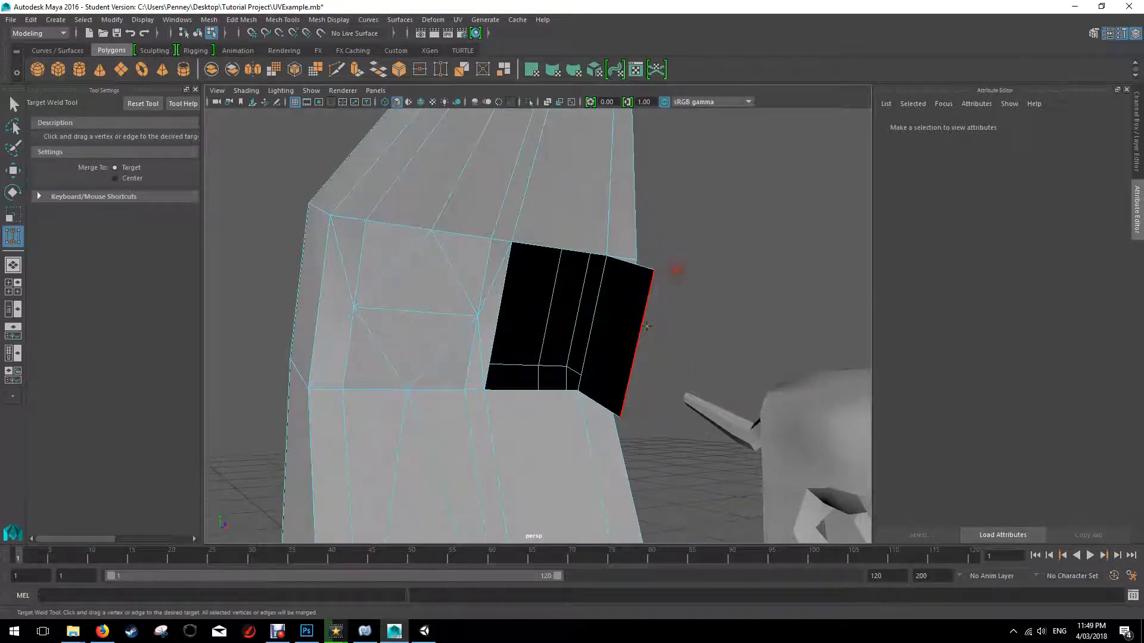
left_click_drag(494, 325, 486, 327)
left_click_drag(593, 298, 526, 286, "alt")
scroll(517, 263, "up", 4)
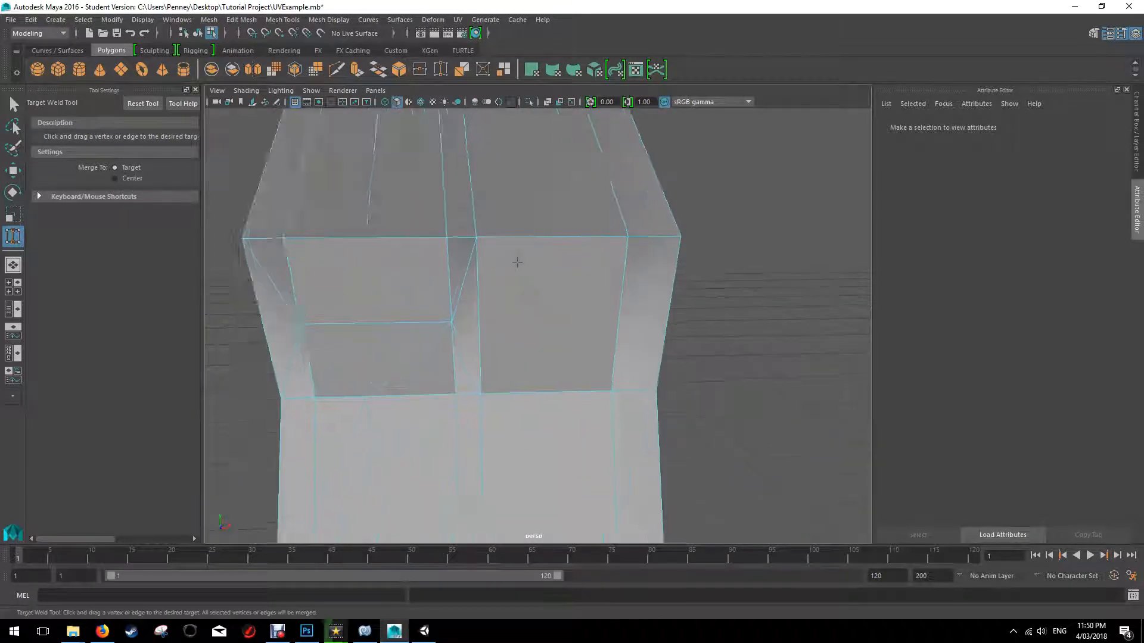
Select the rebuilt panel face with the Move tool to inspect it, and undo the edge weld
right_click(518, 263)
left_click(13, 106)
right_click(557, 295)
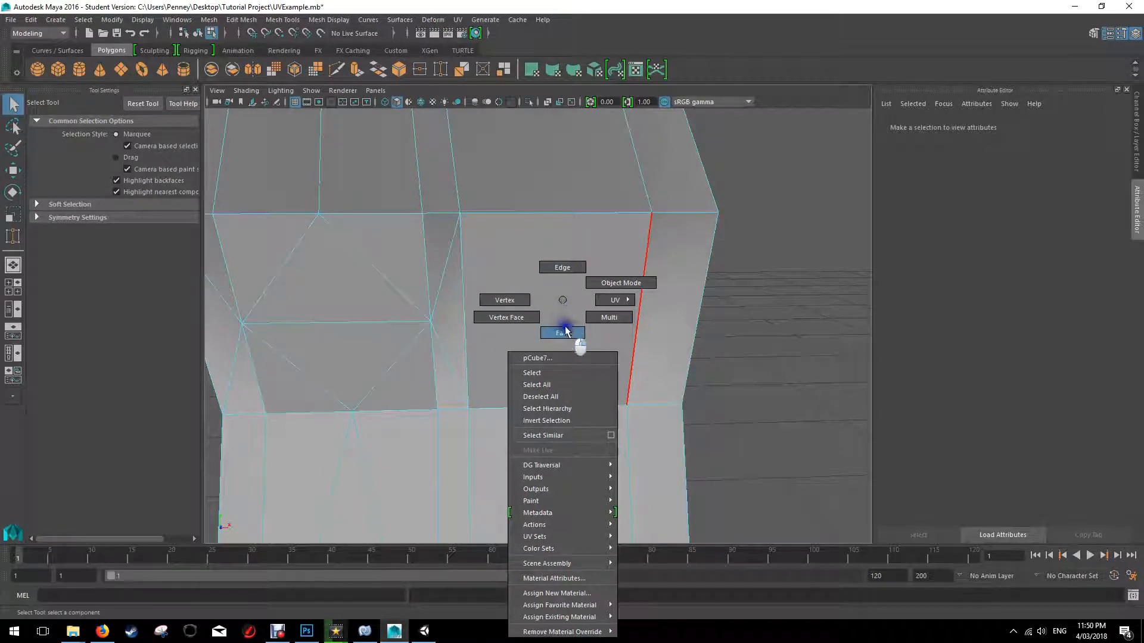
right_click_drag(563, 326, 569, 332)
left_click(545, 313)
key("w")
left_click_drag(454, 271, 546, 211, "alt")
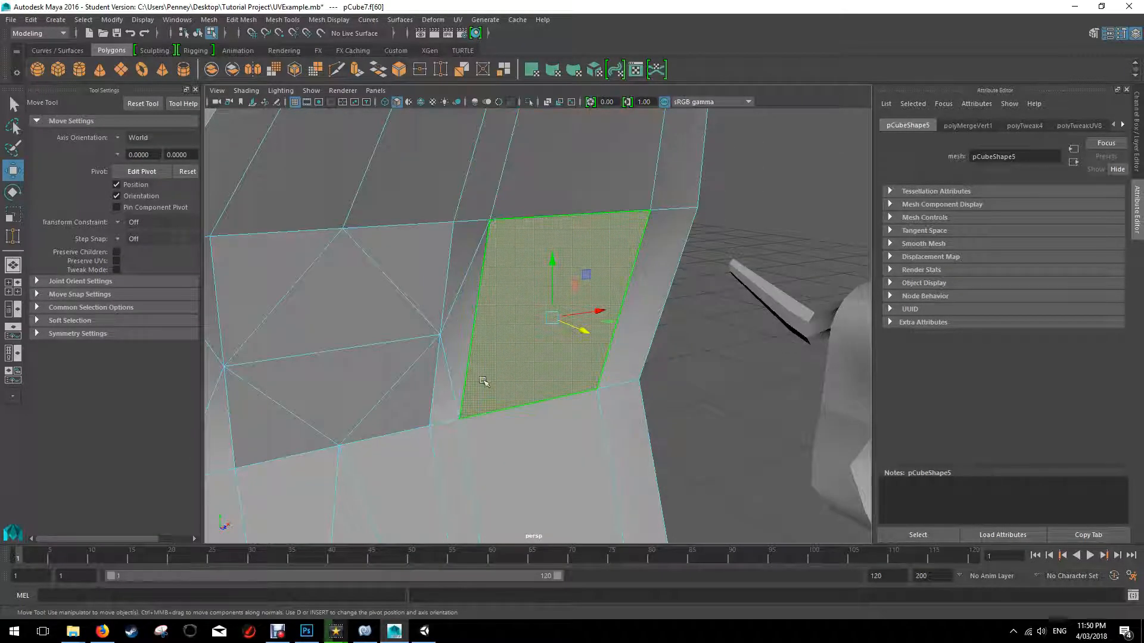
left_click_drag(557, 280, 705, 284, "alt")
key("ctrl+z")
key("ctrl+z")
In vertex mode, Target Weld the flap's two free corner vertices to the opening's corners at the centre strip
right_click_drag(712, 283, 684, 280)
left_click_drag(684, 280, 676, 288, "alt")
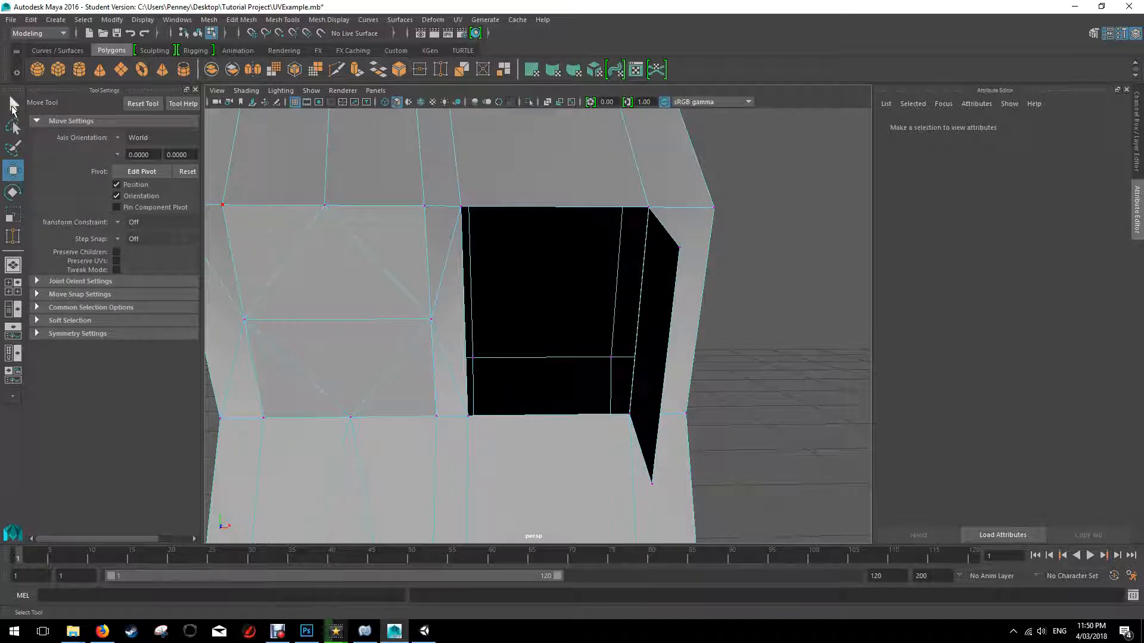
left_click(13, 238)
left_click_drag(743, 256, 698, 267, "alt")
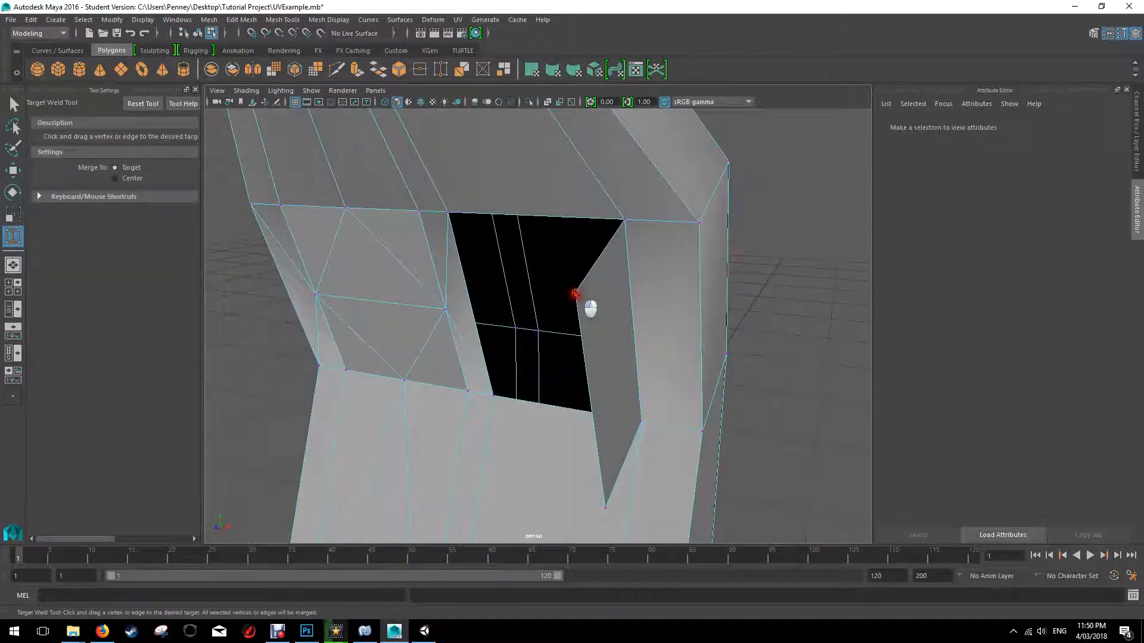
left_click_drag(482, 243, 448, 212)
left_click_drag(568, 293, 687, 278, "alt")
left_click_drag(658, 466, 685, 326)
left_click_drag(620, 277, 593, 221, "alt")
left_click_drag(524, 325, 607, 342, "alt")
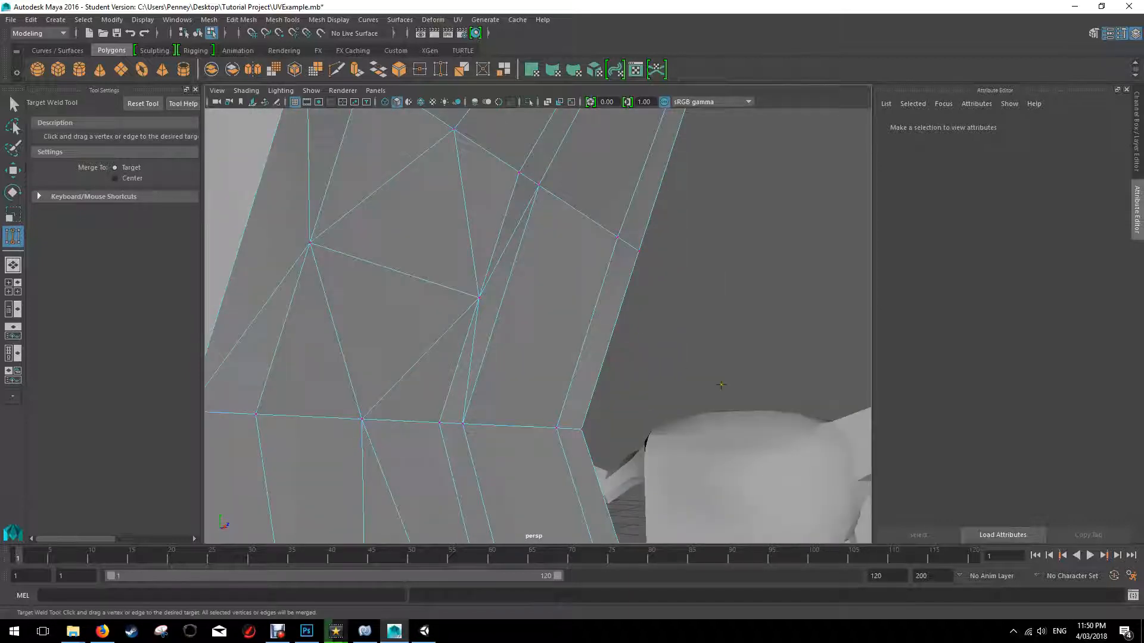
left_click_drag(761, 324, 731, 324, "alt")
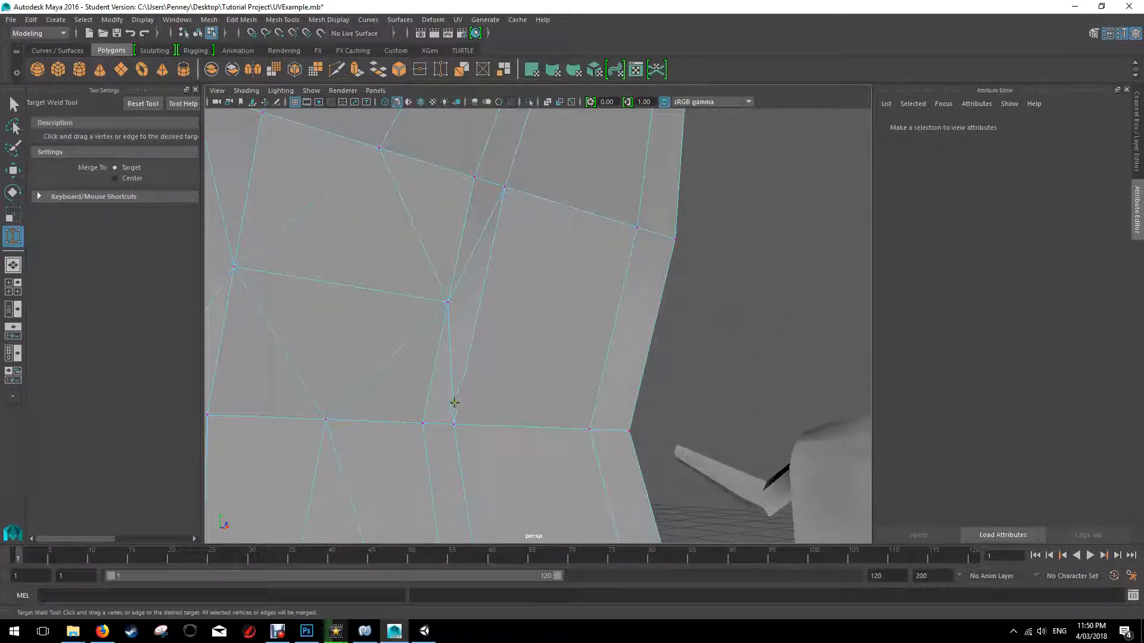
left_click_drag(594, 387, 497, 388, "alt")
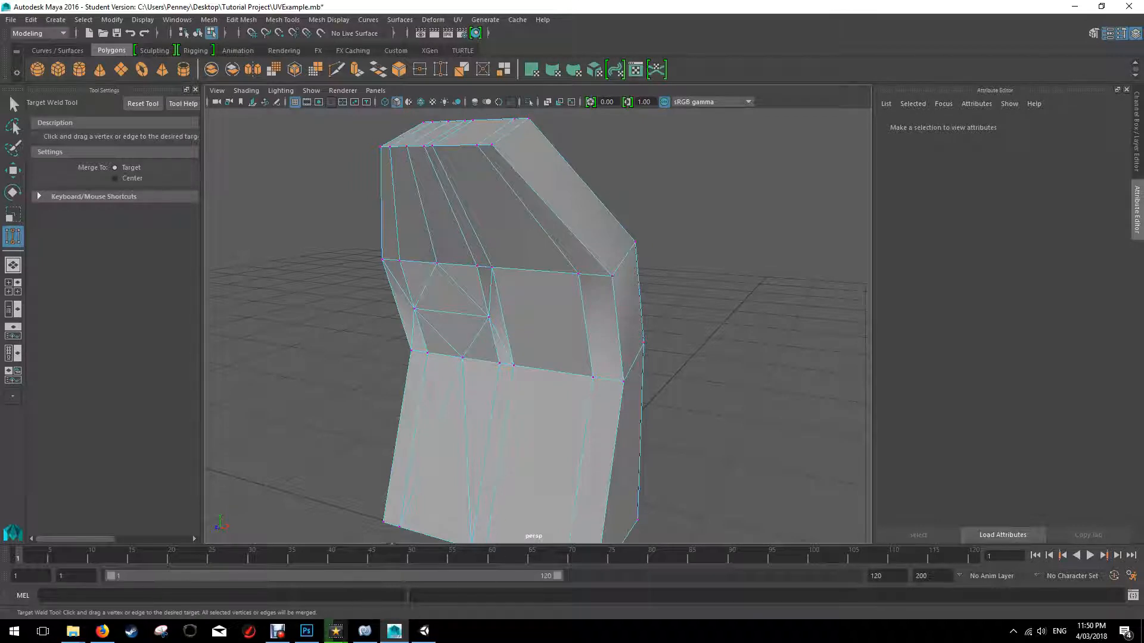
mouse_move(282, 633)
left_click(278, 569)
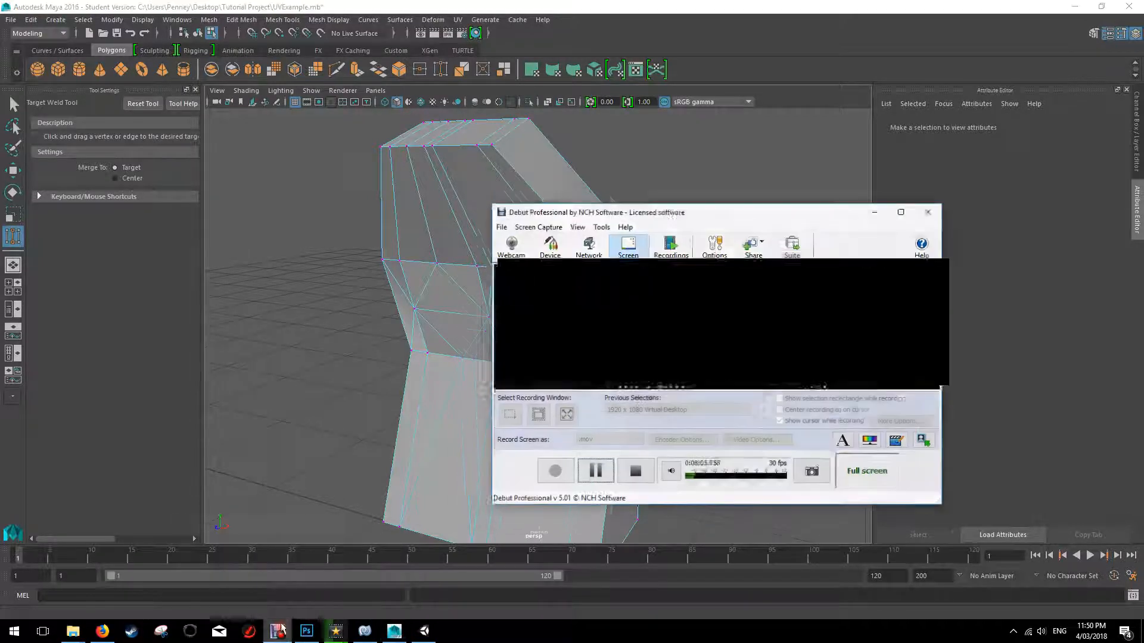